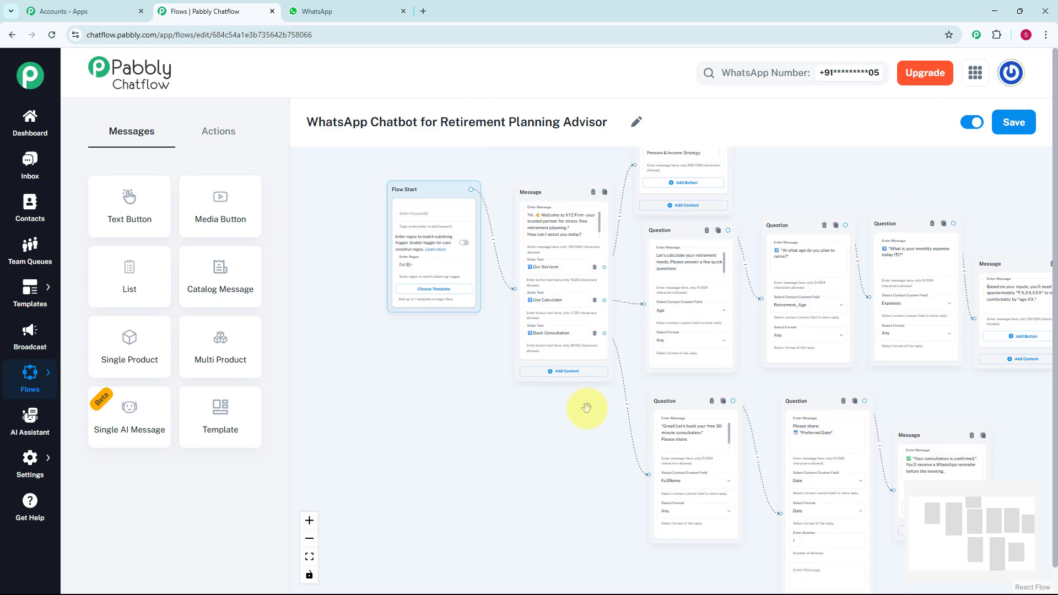
- Review the connected message and question blocks of the retirement planning chatbot flow
left_click_drag(586, 406, 372, 366)
left_click_drag(556, 307, 508, 342)
left_click_drag(689, 332, 751, 445)
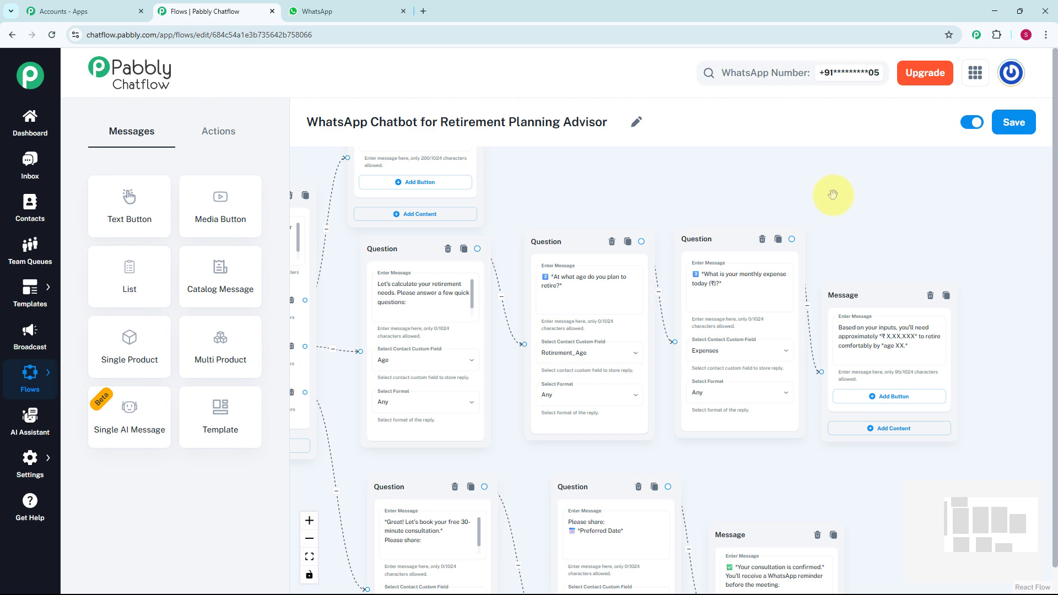
- Switch to WhatsApp and try the chatbot's Our Services and Use Calculator options, answering the calculator questions with 22, 50 and 30000
key("ctrl+Tab")
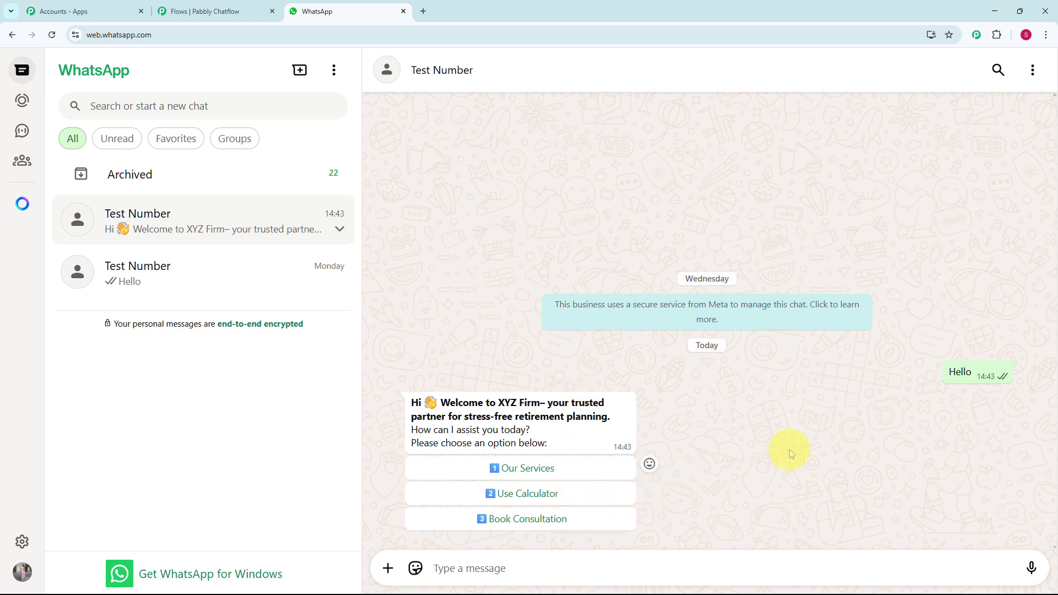
left_click(574, 469)
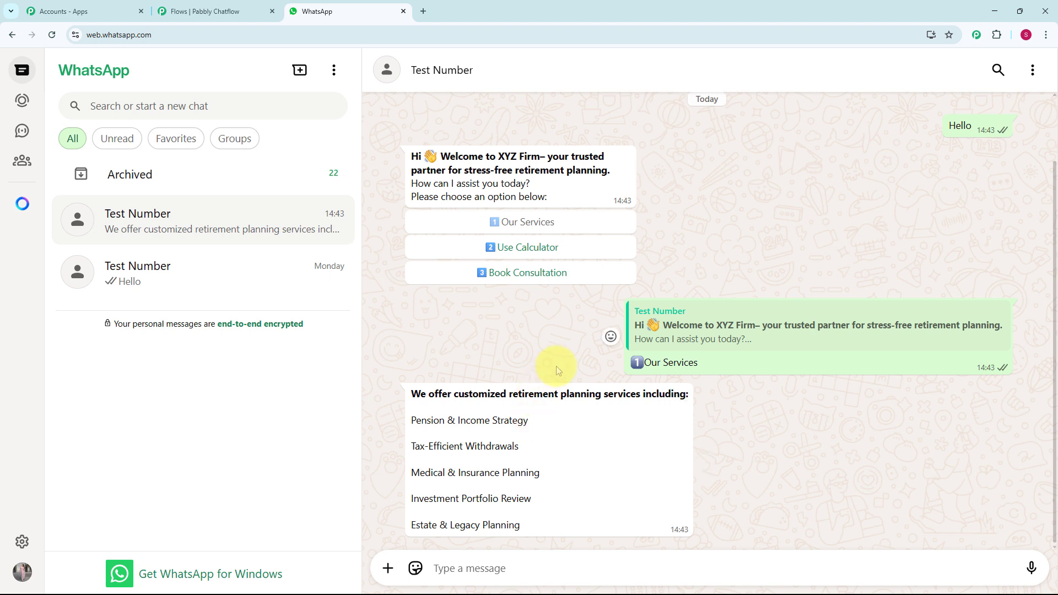
left_click(524, 249)
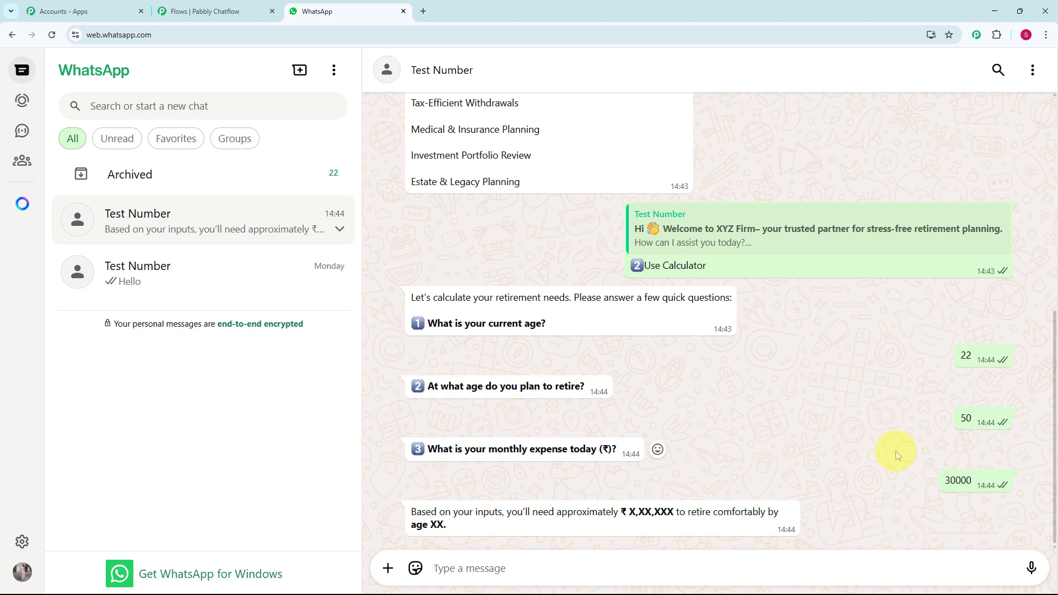
- Choose Book Consultation in the chat, send the full name and preferred date 21/06/2025, and review the conversation
scroll(860, 442, "up", 7)
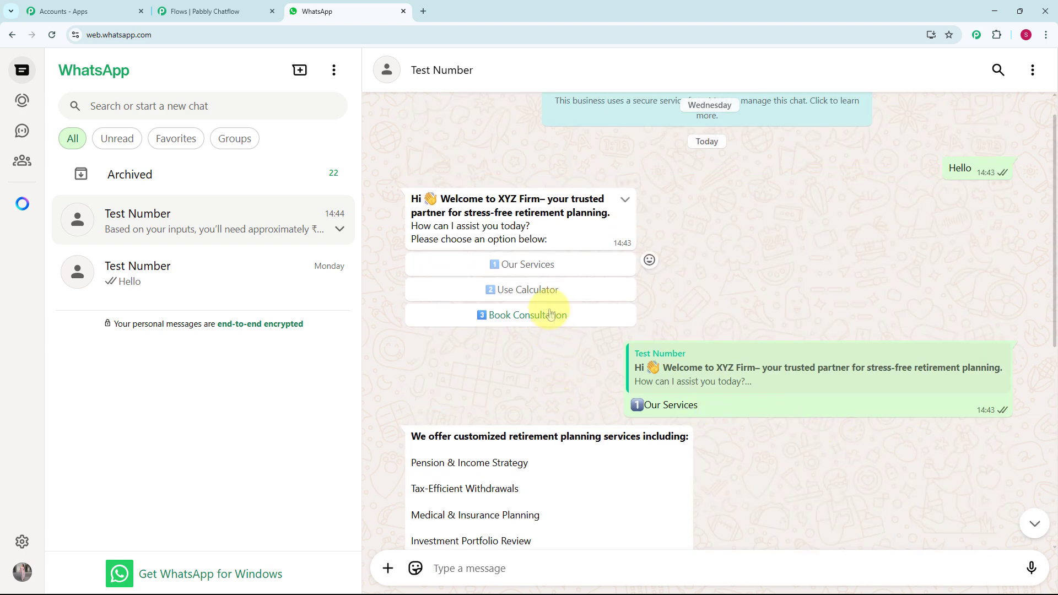
left_click(550, 314)
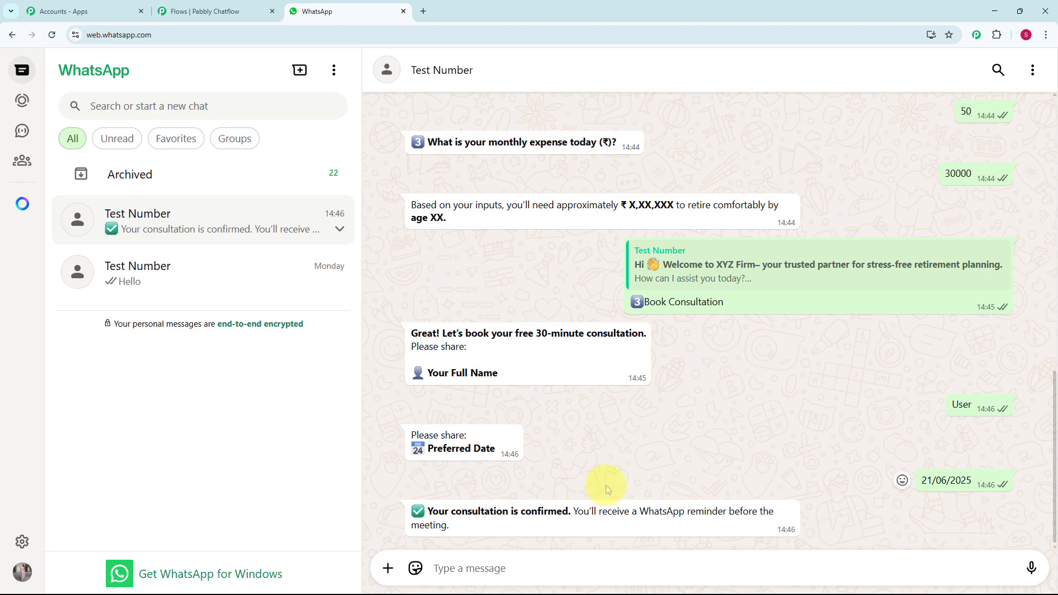
scroll(607, 485, "up", 3)
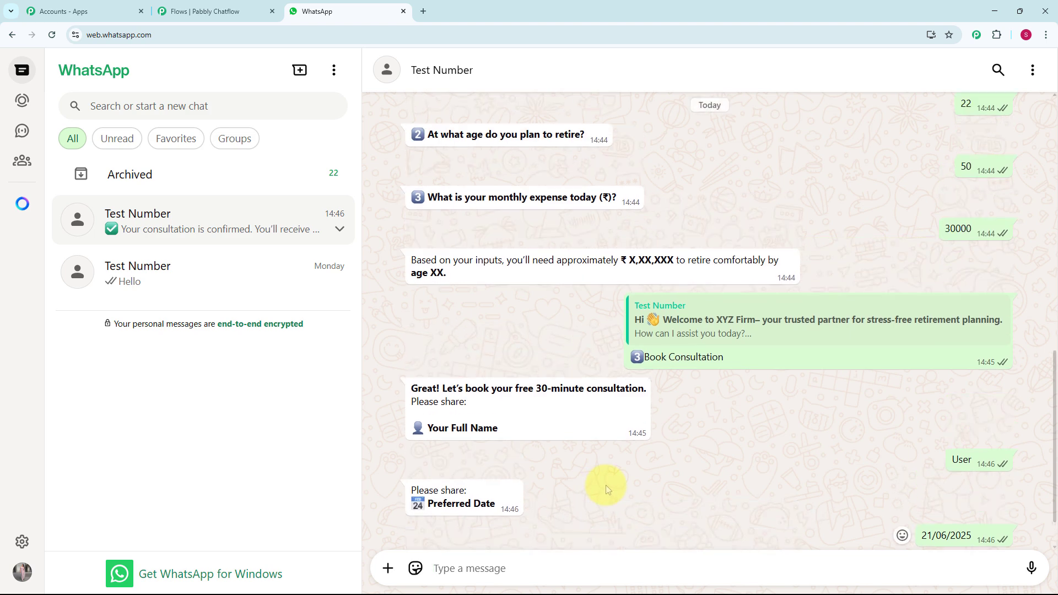
scroll(606, 485, "up", 3)
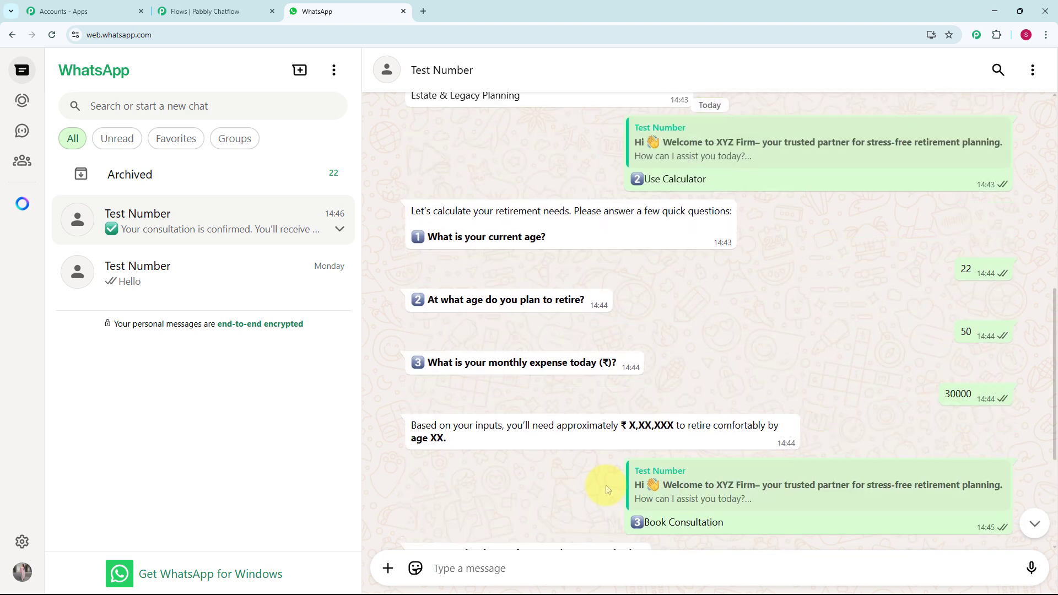
scroll(606, 488, "up", 3)
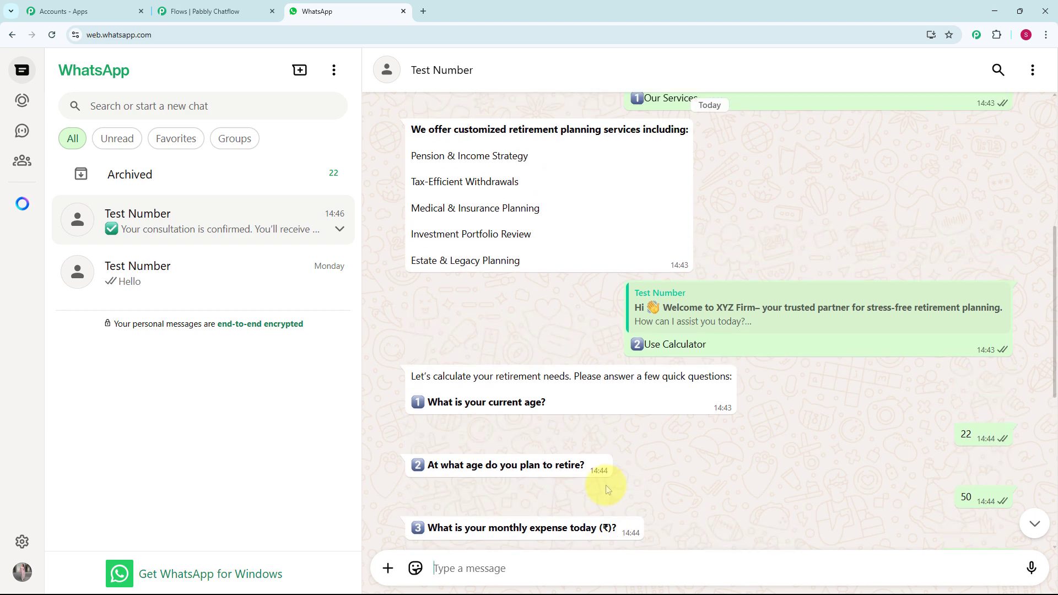
scroll(606, 489, "up", 1)
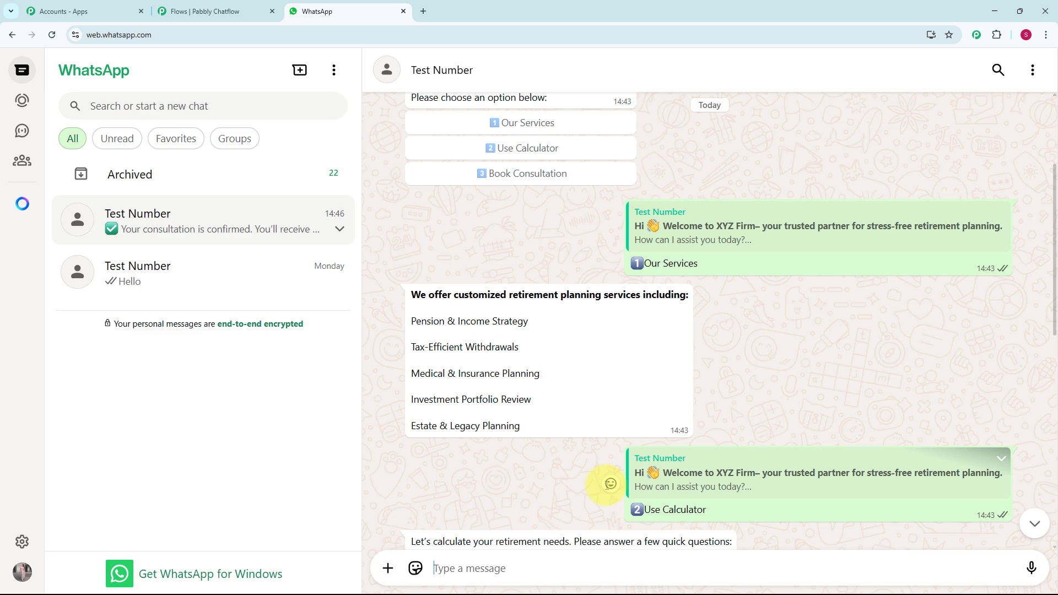
scroll(607, 487, "up", 1)
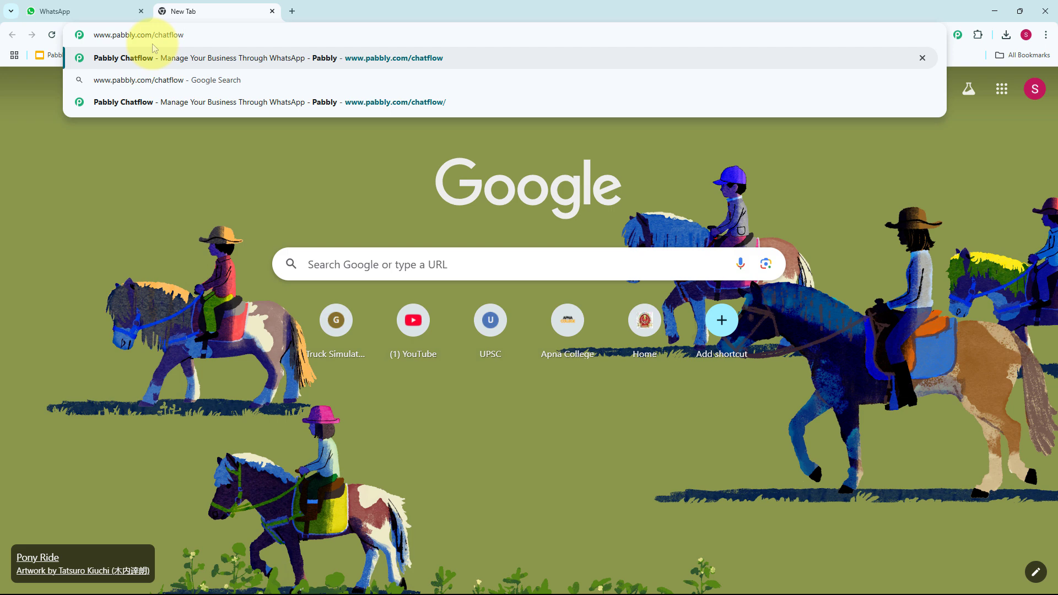
key("Return")
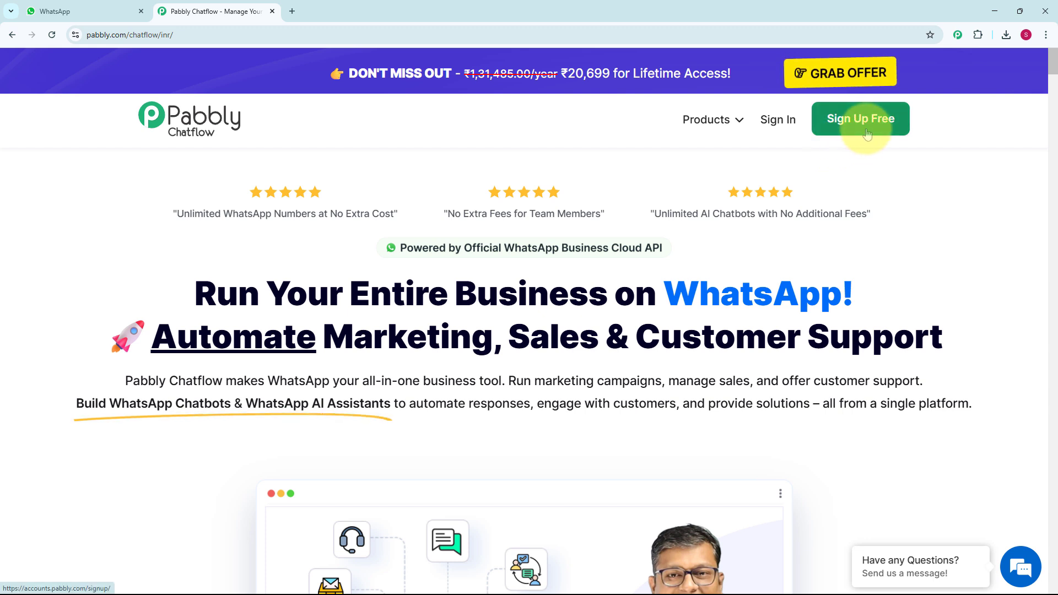
left_click(777, 120)
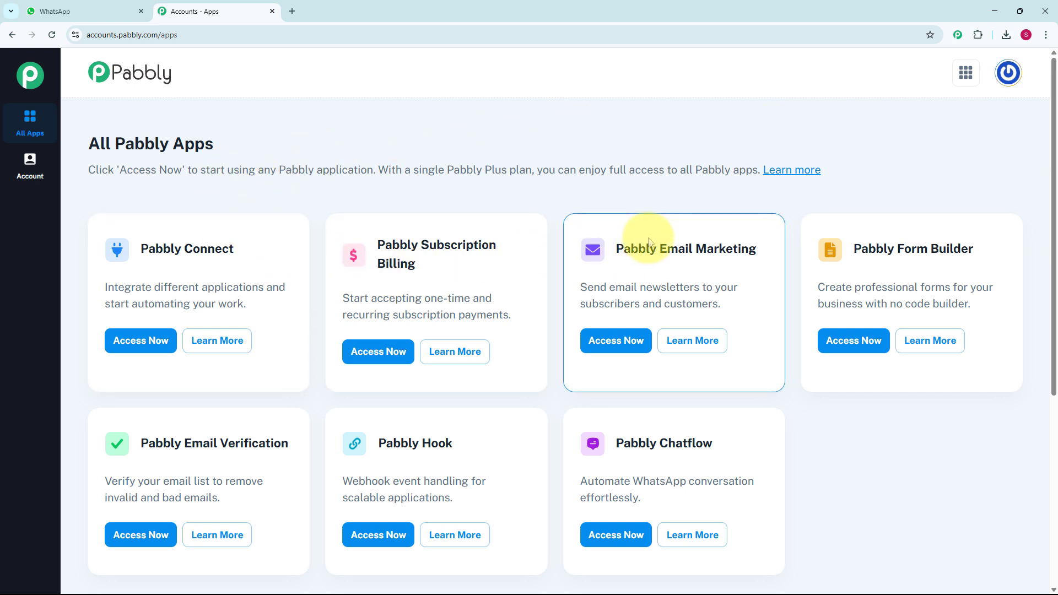
scroll(643, 237, "down", 2)
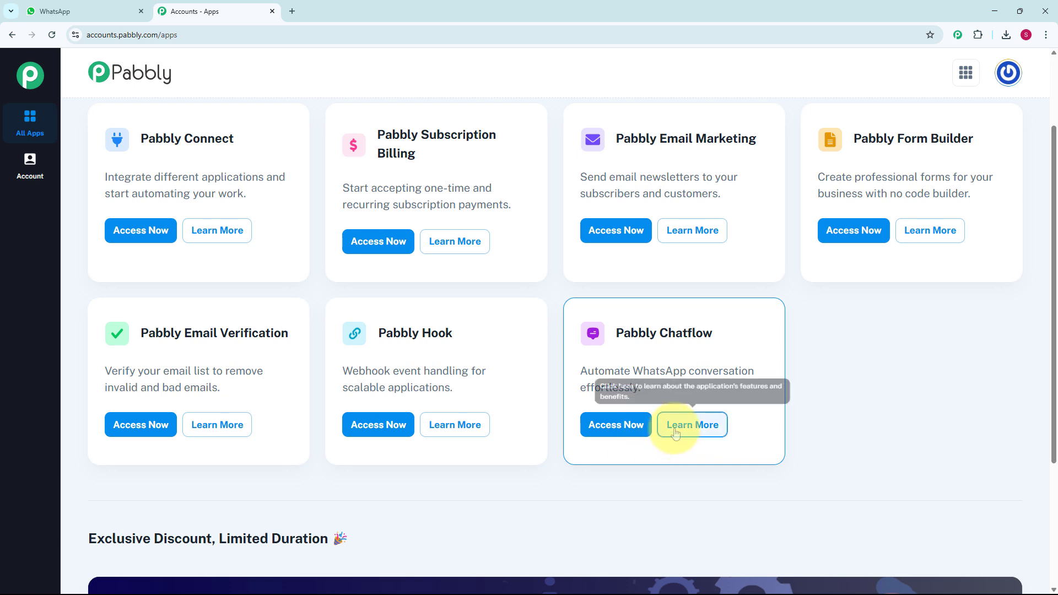
left_click(623, 434)
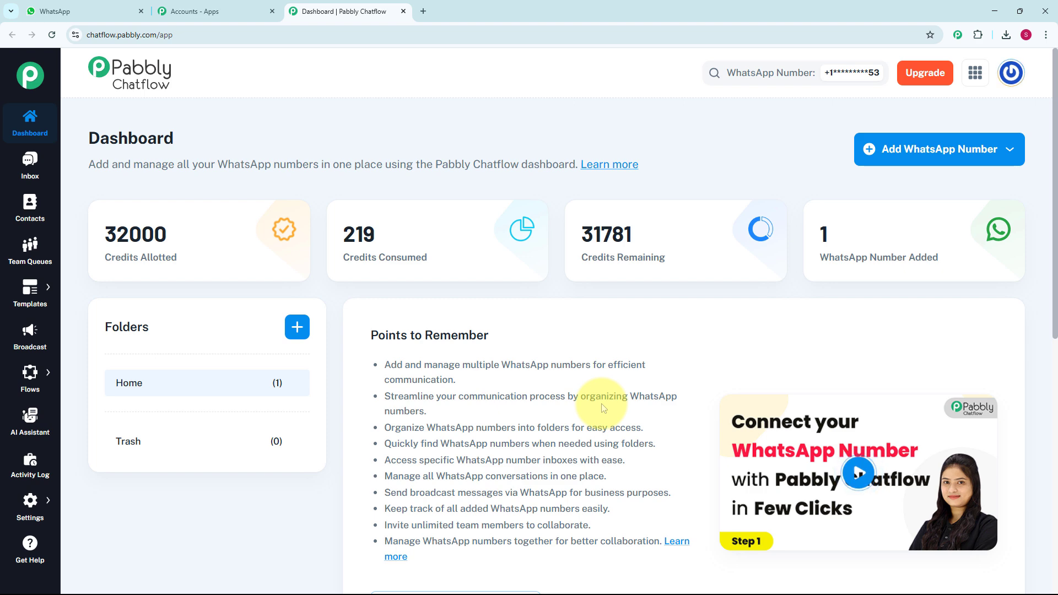
- Look over the Chatflow dashboard's WhatsApp number list, the options for adding a number and the available app sections
scroll(607, 406, "down", 5)
scroll(606, 404, "down", 4)
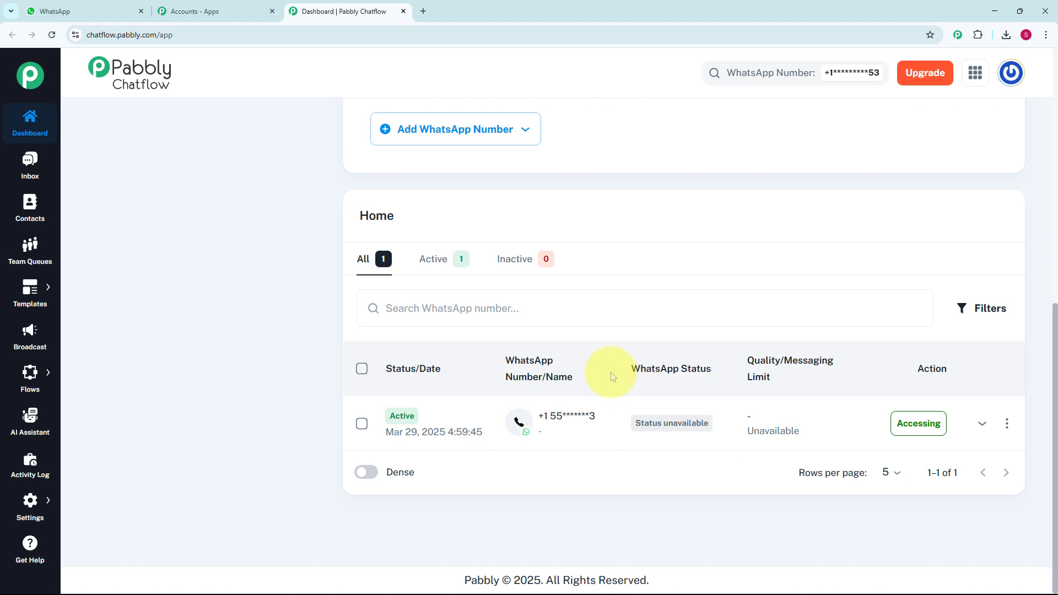
scroll(610, 372, "up", 9)
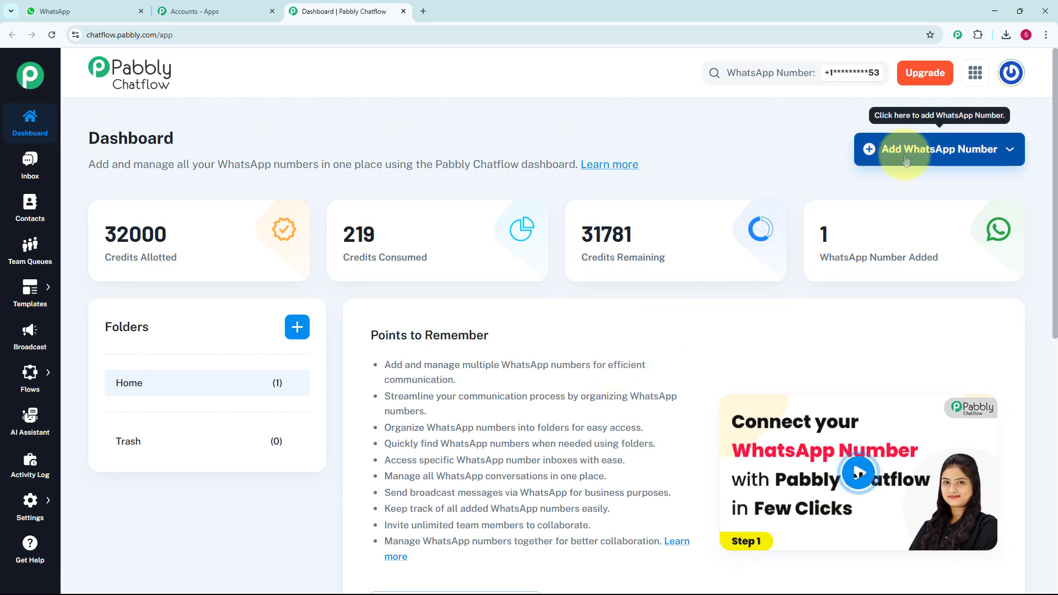
left_click(947, 159)
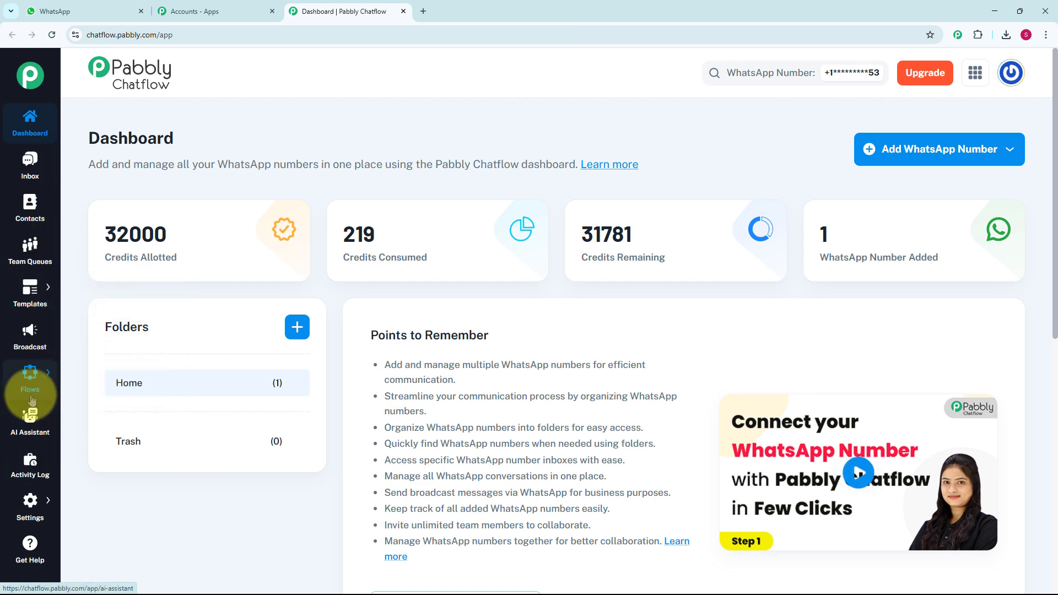
mouse_move(24, 376)
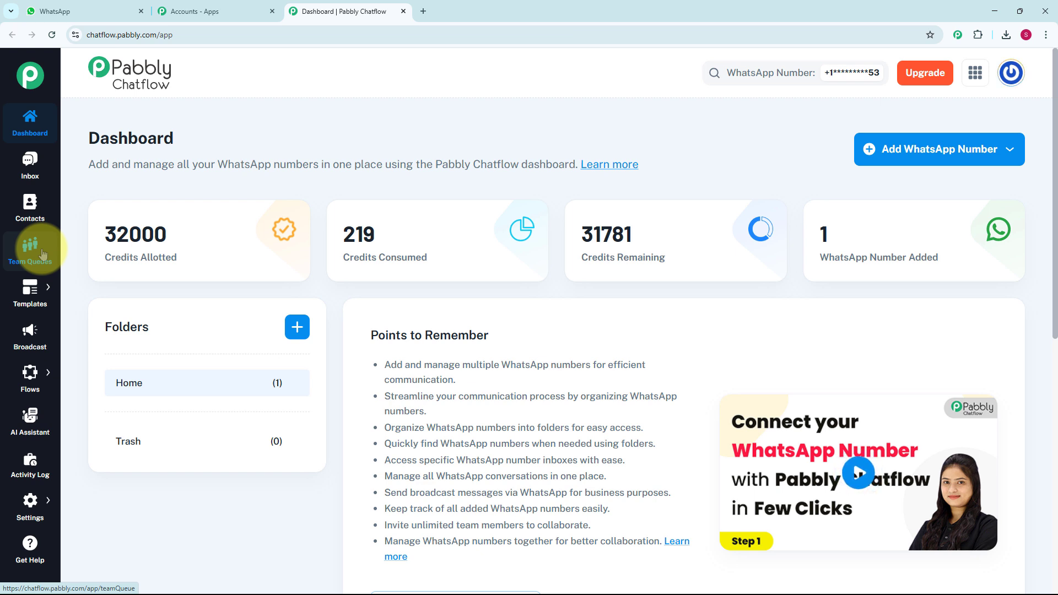
mouse_move(34, 301)
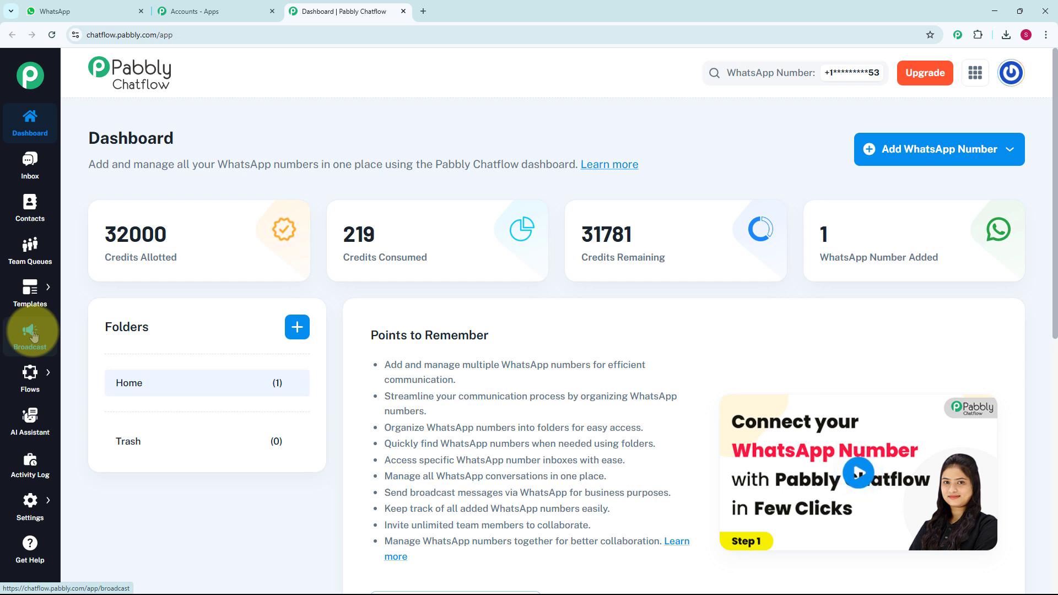
mouse_move(33, 378)
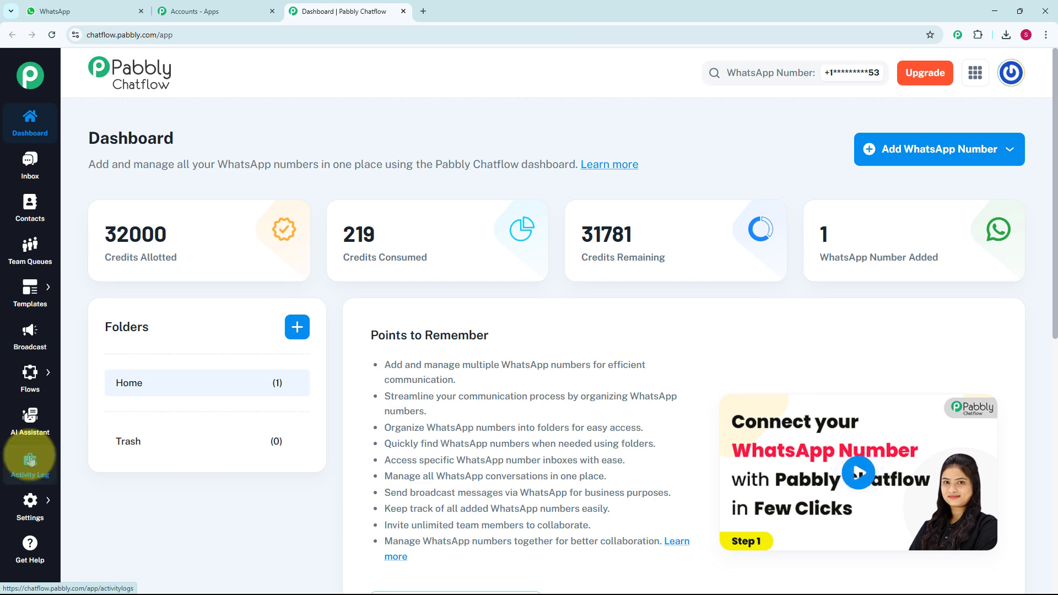
mouse_move(33, 508)
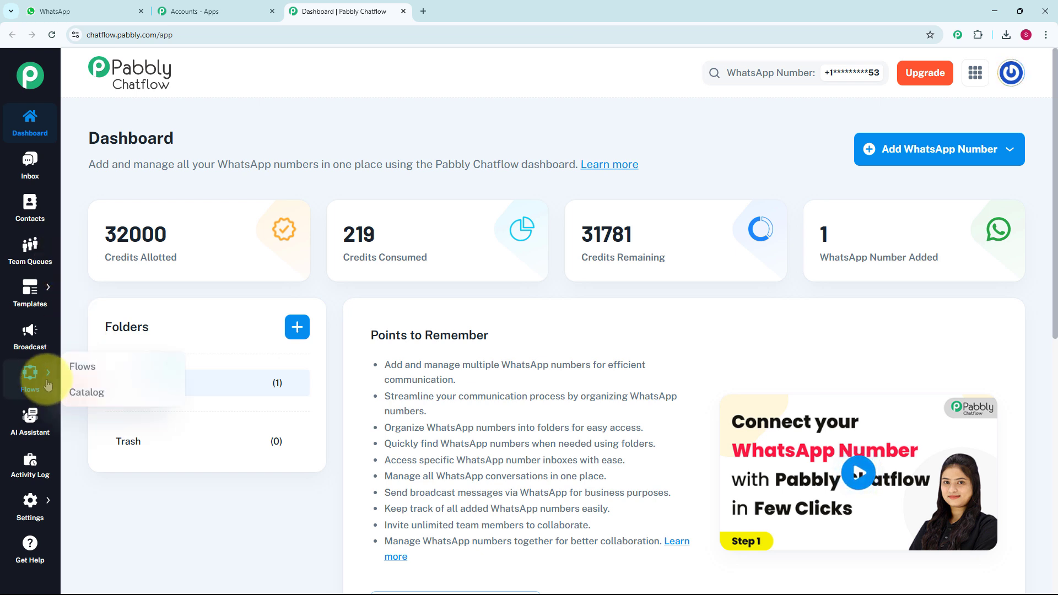
- Open the list of flows and create a new flow named WhatsApp Chatbot for Retirement Planning Advisor
left_click(97, 364)
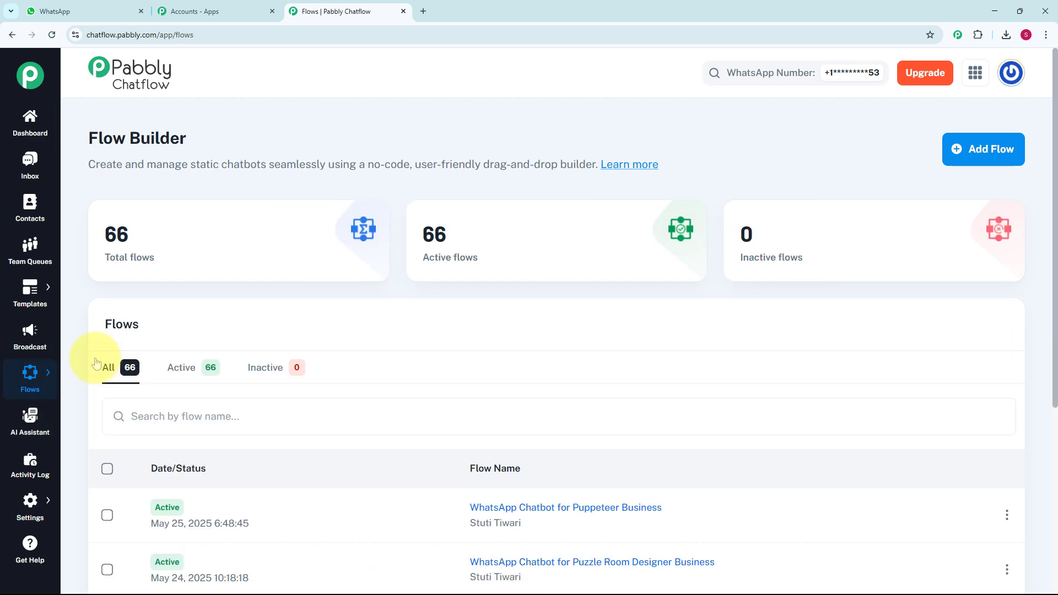
scroll(464, 443, "down", 5)
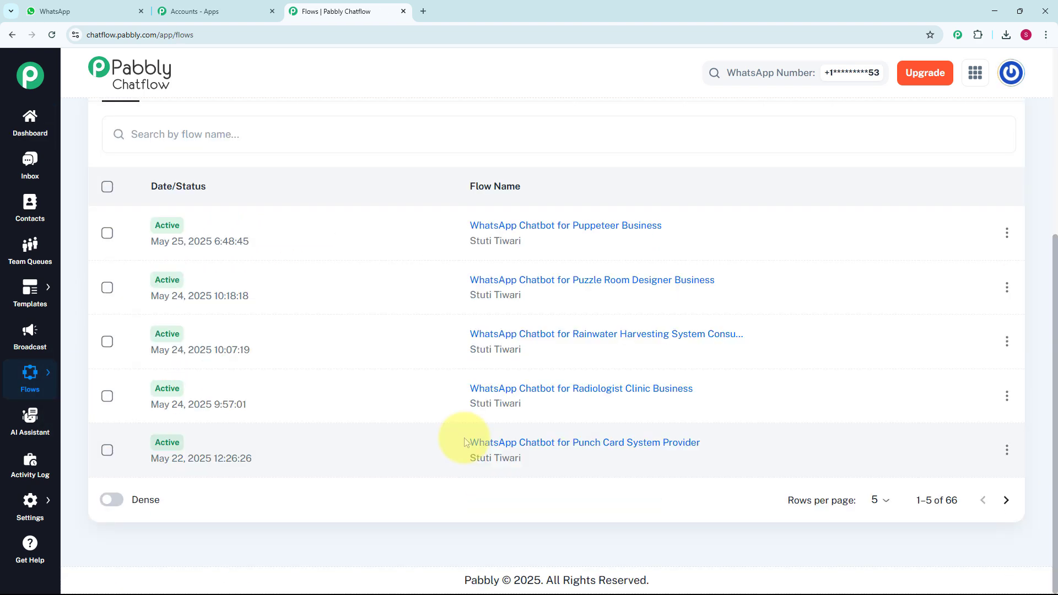
scroll(465, 441, "up", 5)
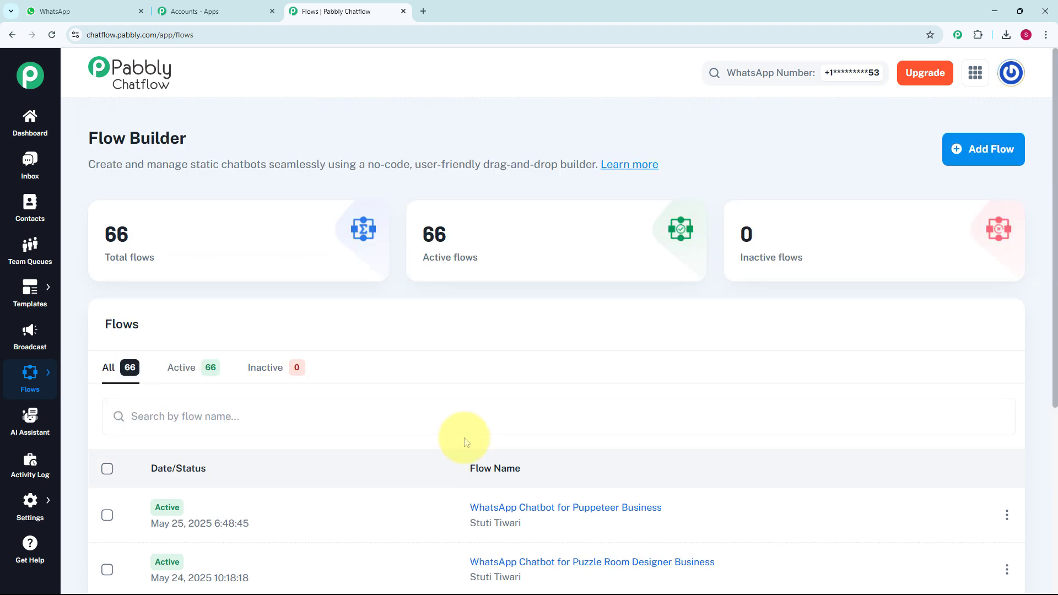
left_click(988, 151)
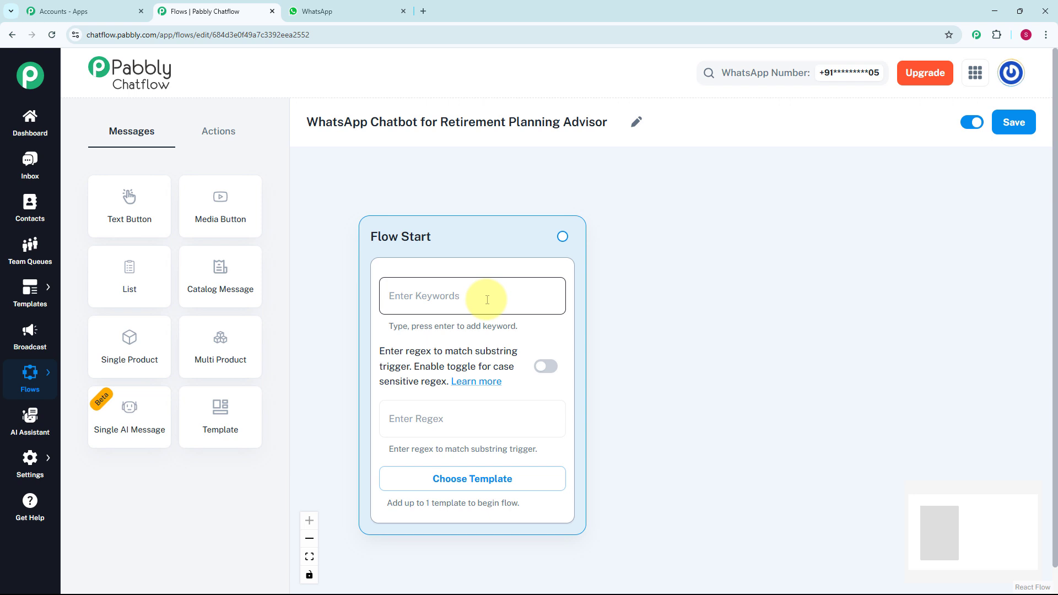
- Set the Flow Start regex to [\s\S]+ and connect a Text + Button message placed beside the Flow Start block
left_click(454, 418)
type("[\\s\\S]+")
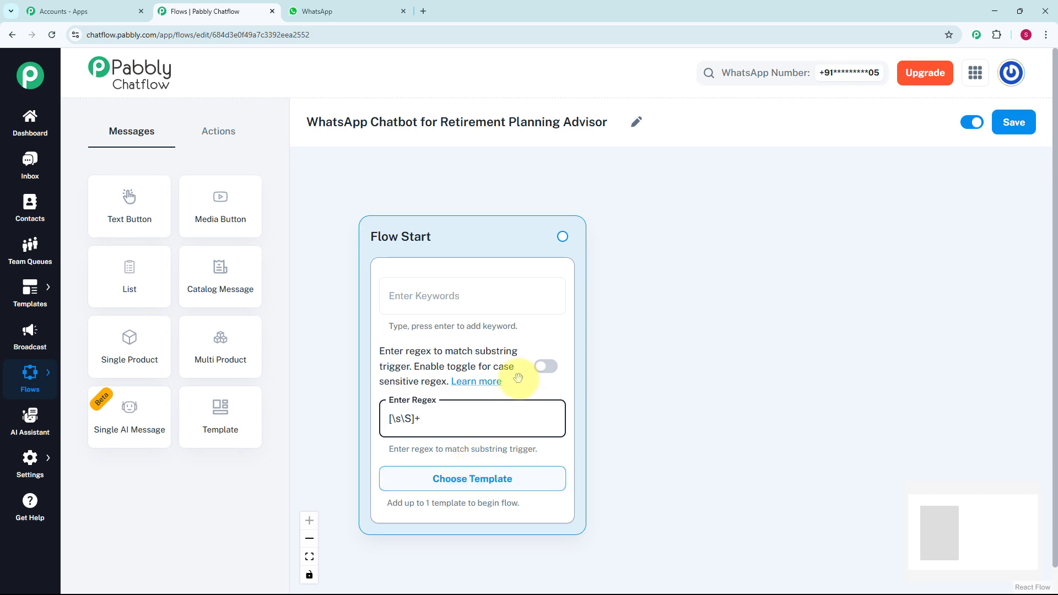
left_click_drag(562, 237, 633, 282)
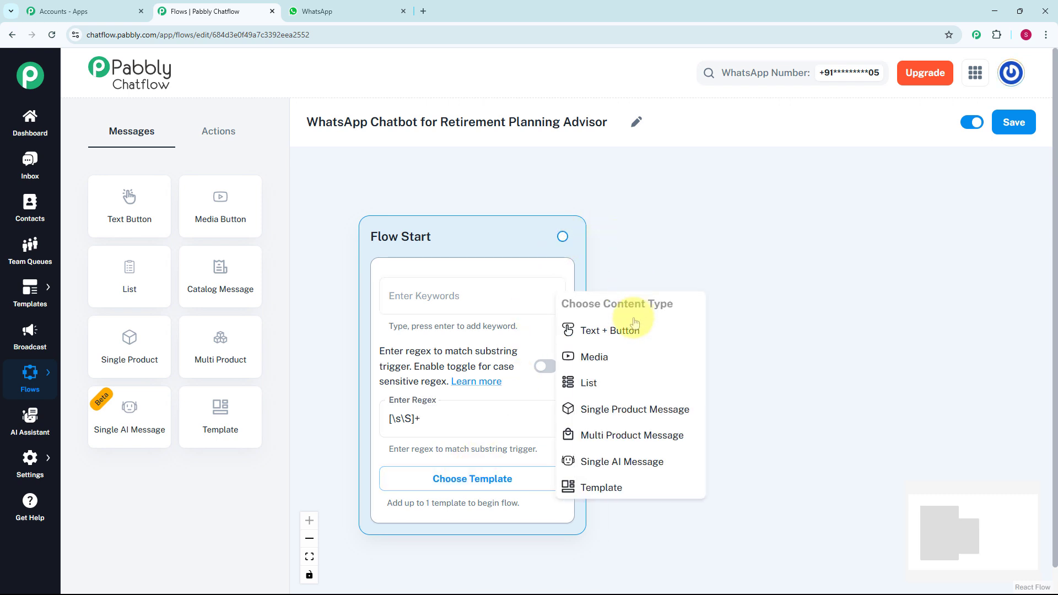
left_click(608, 331)
left_click_drag(621, 323, 698, 272)
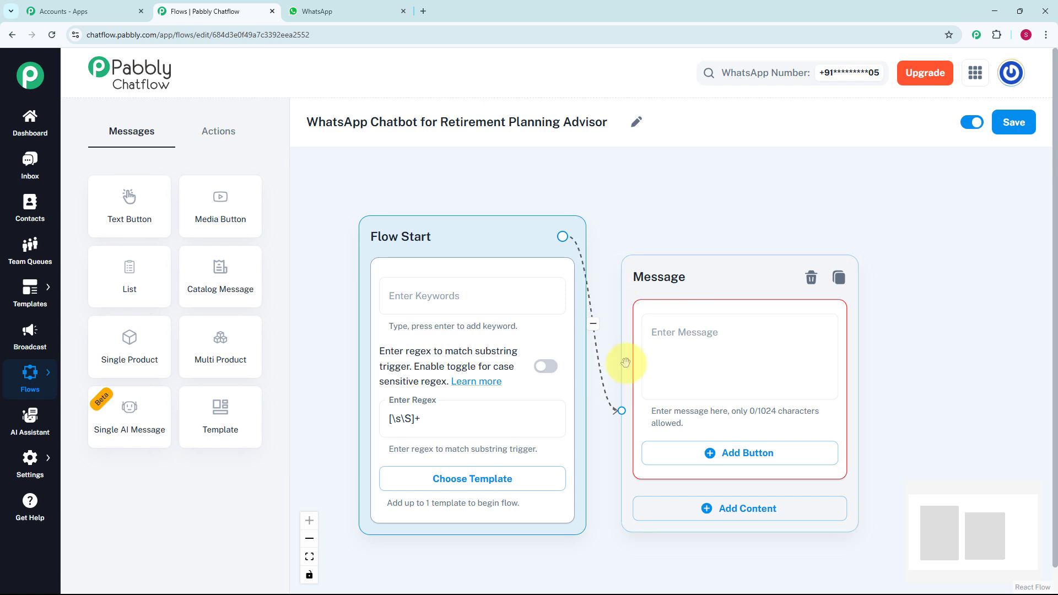
- Enter the welcome message starting "*Hi 👋 Welcome to XYZ Firm– your trusted partner for stress-free retirement planning.* How can I assist you today?"
left_click(674, 333)
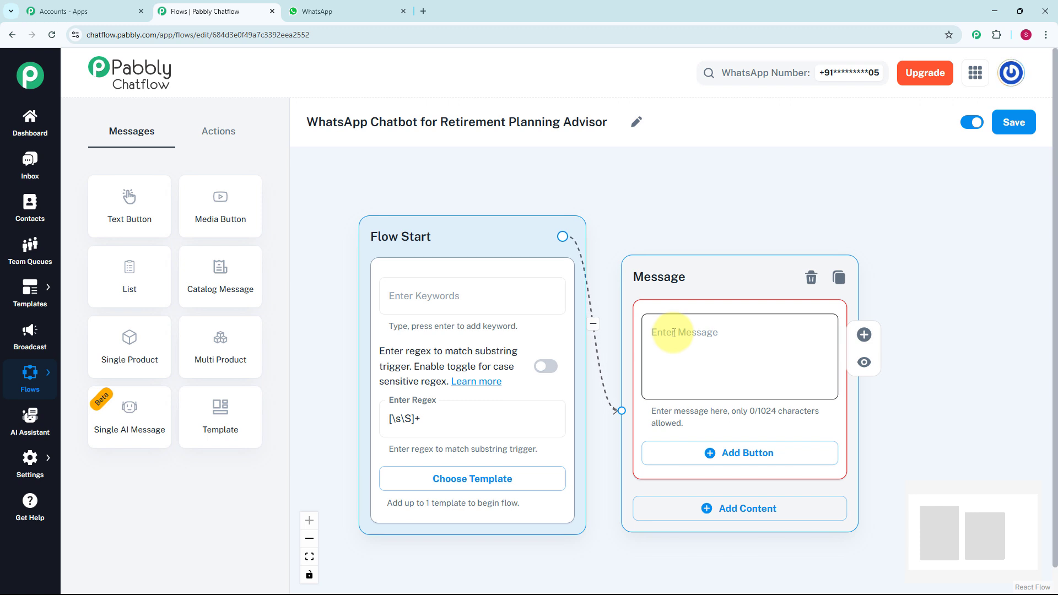
key("ctrl+v")
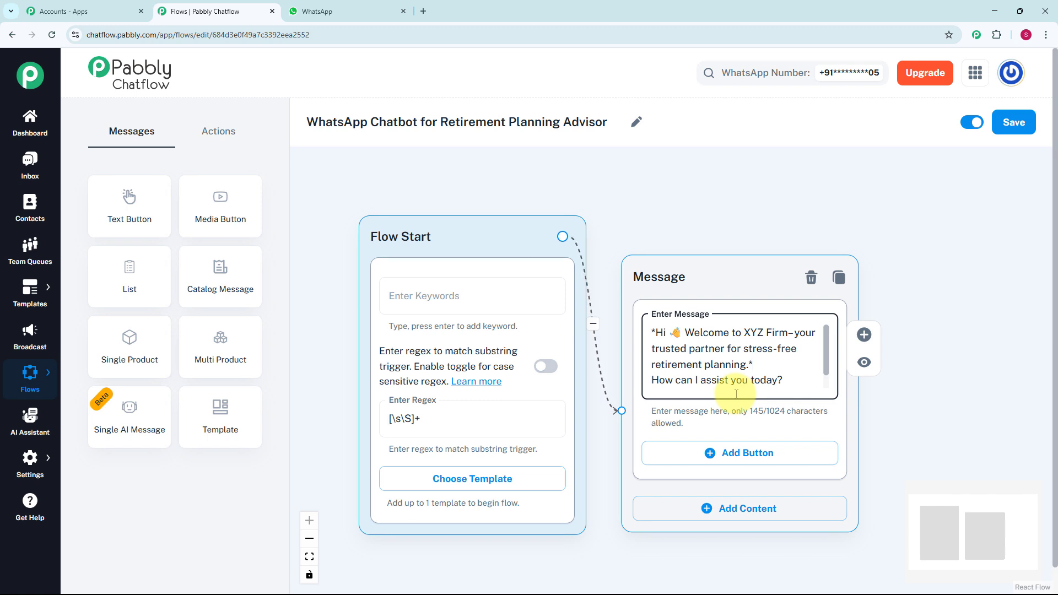
- Add three buttons to the welcome message: 1️⃣Our Services, 2️⃣Use Calculator and 3️⃣Book Consultation
left_click(739, 451)
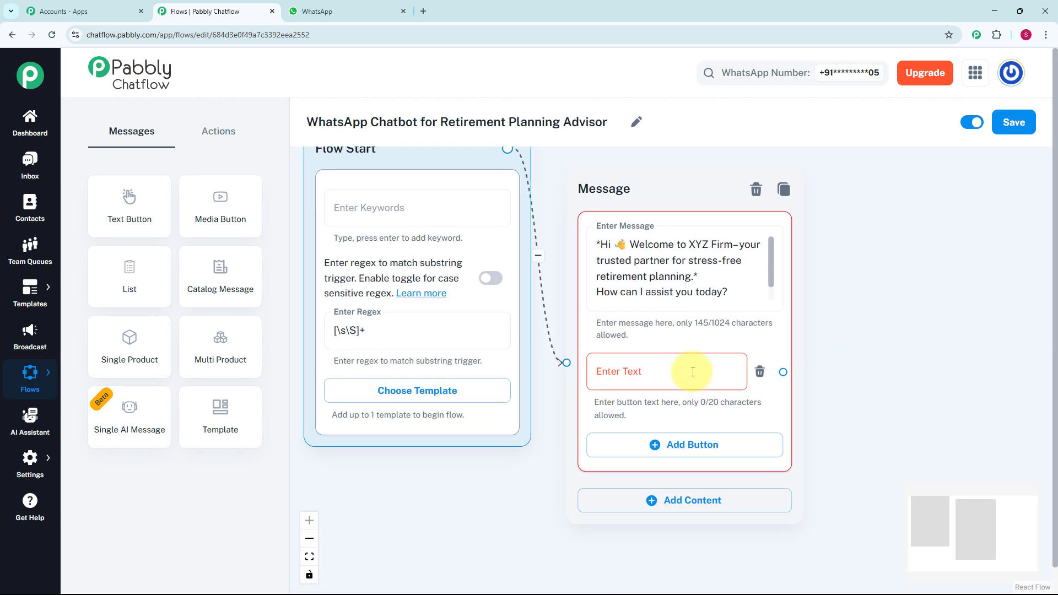
left_click(626, 378)
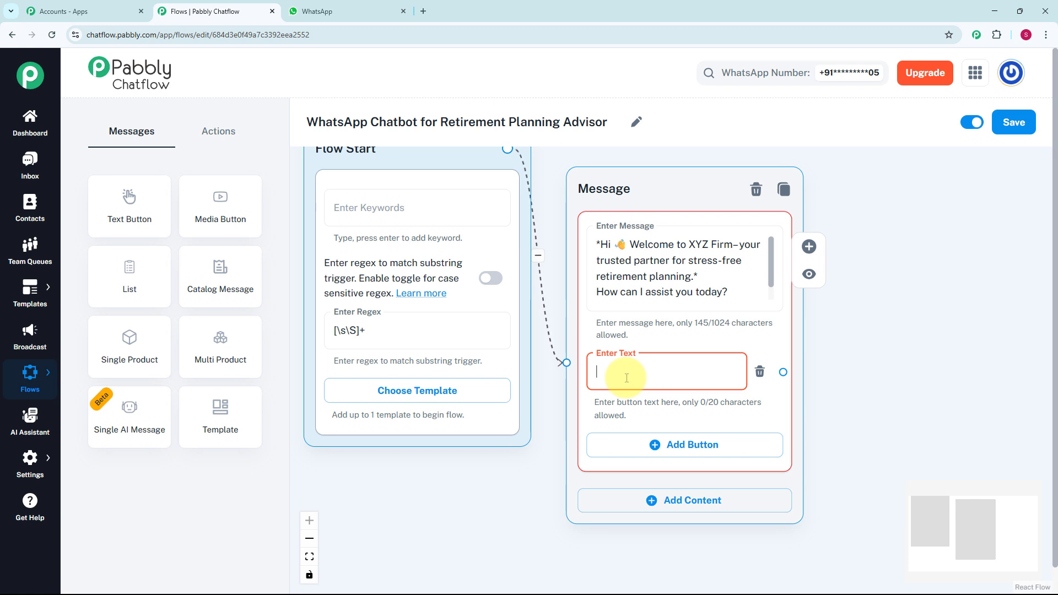
type("1️⃣ Our Services")
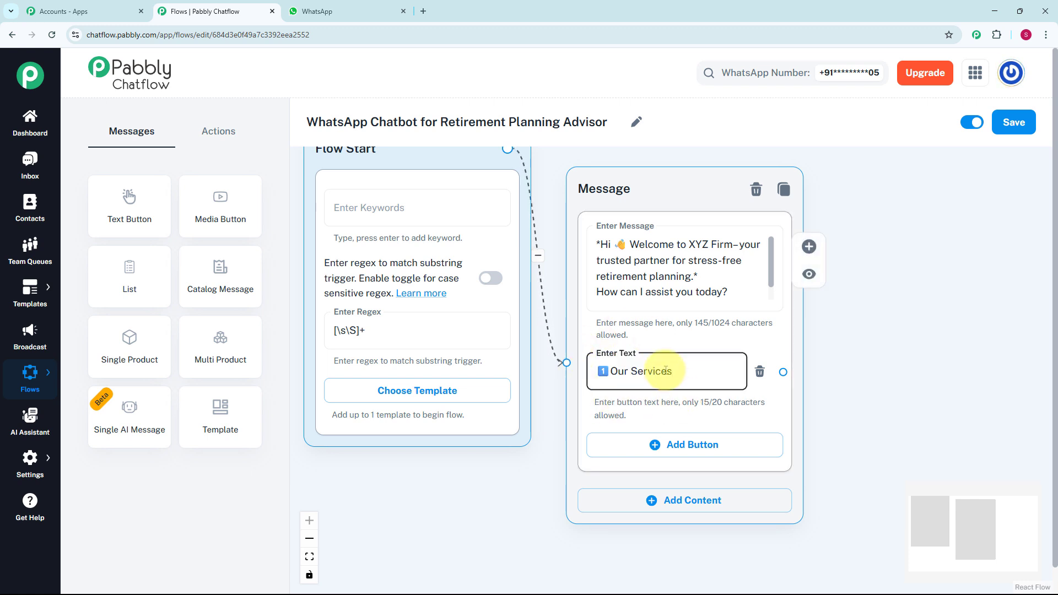
left_click(673, 450)
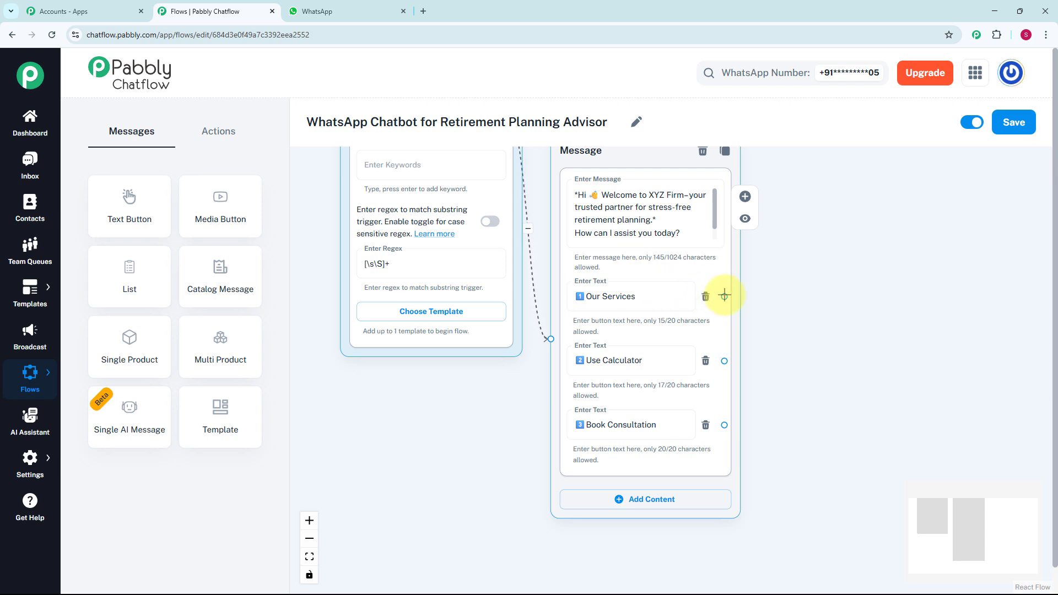
- Connect a Text + Button message to 1️⃣Our Services reading "We offer customized retirement planning services including:" with the service list, placed above and beside the welcome message
left_click_drag(724, 296, 810, 270)
left_click(807, 296)
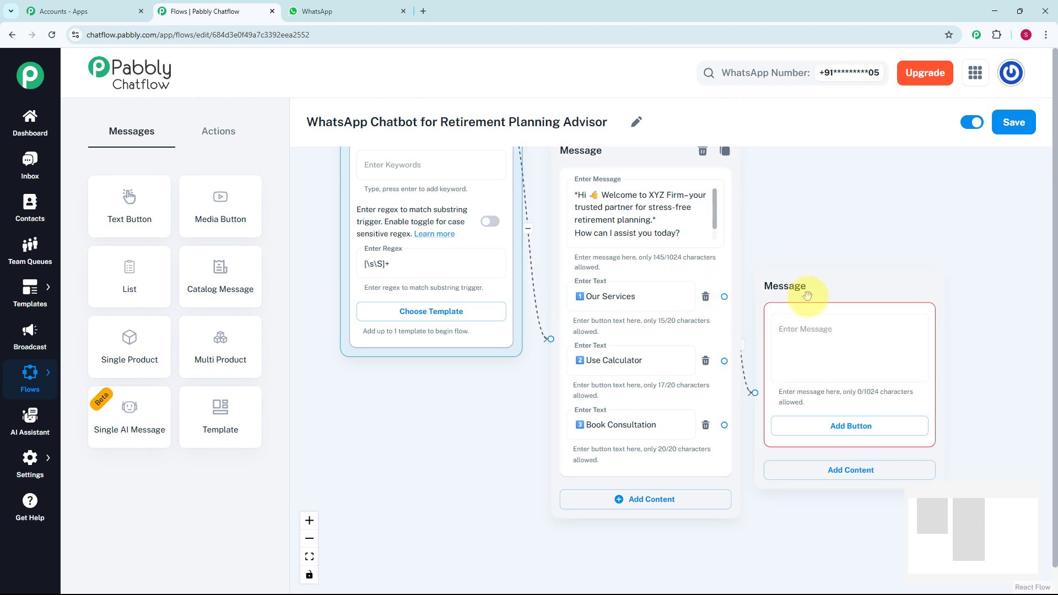
left_click(821, 270)
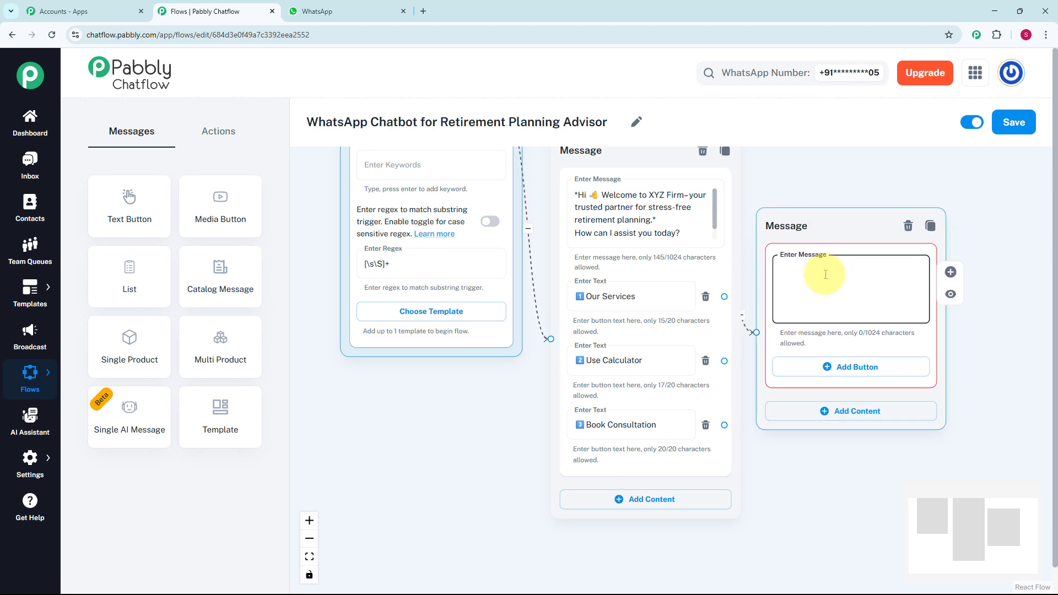
key("ctrl+v")
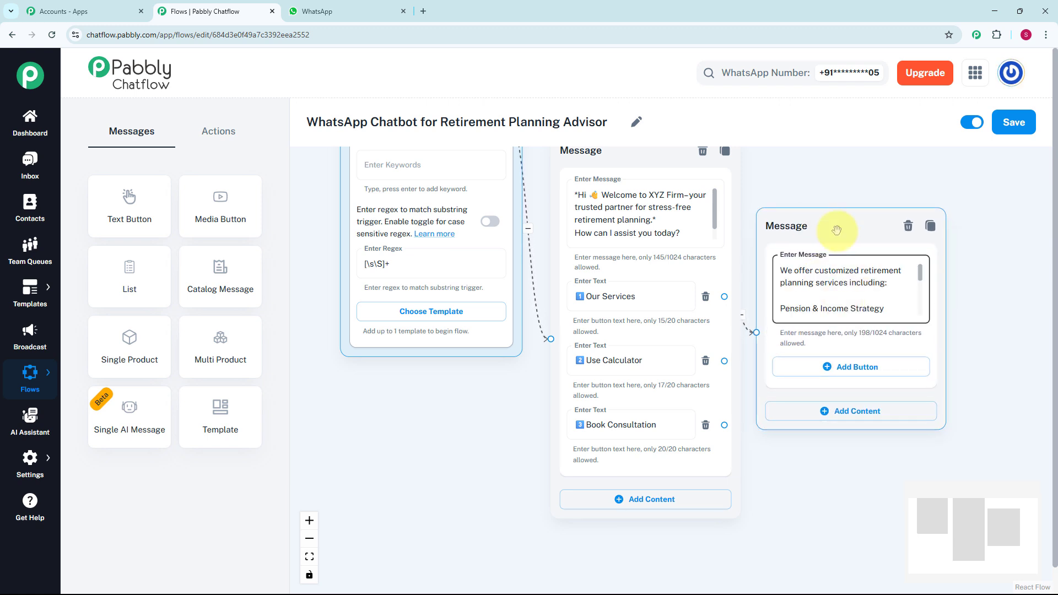
left_click_drag(837, 229, 877, 158)
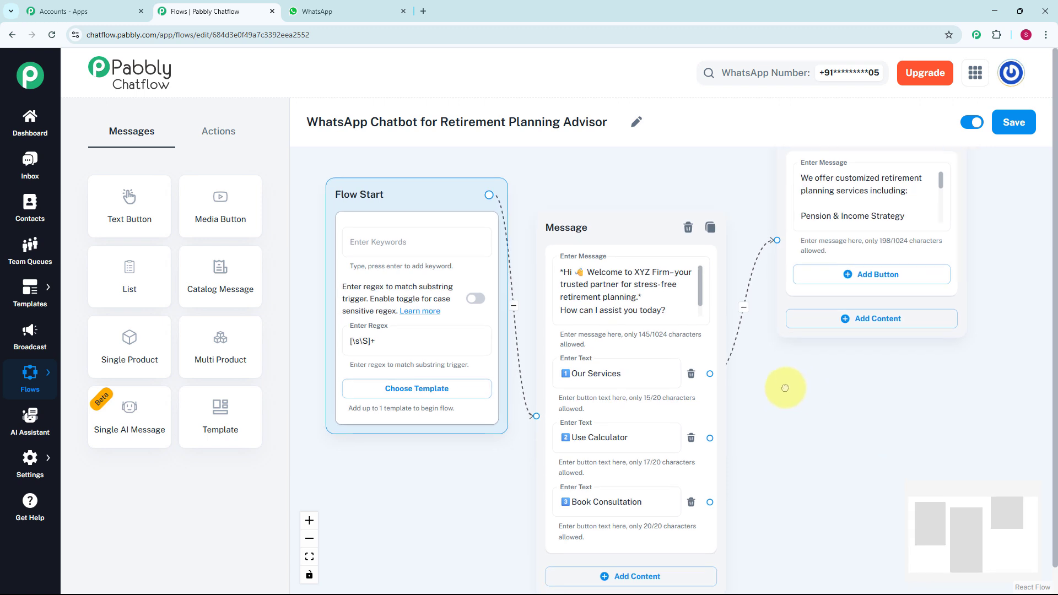
- Add an Ask Question block connected to 2️⃣Use Calculator, with an introductory message ending in "1️⃣ What is your current age?"
left_click_drag(786, 388, 650, 333)
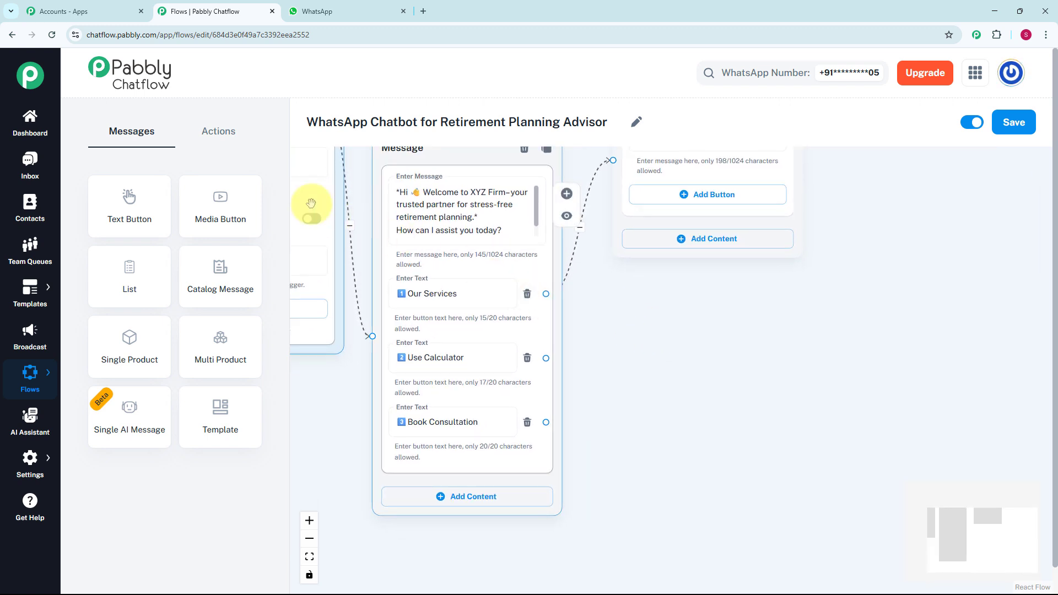
left_click(223, 141)
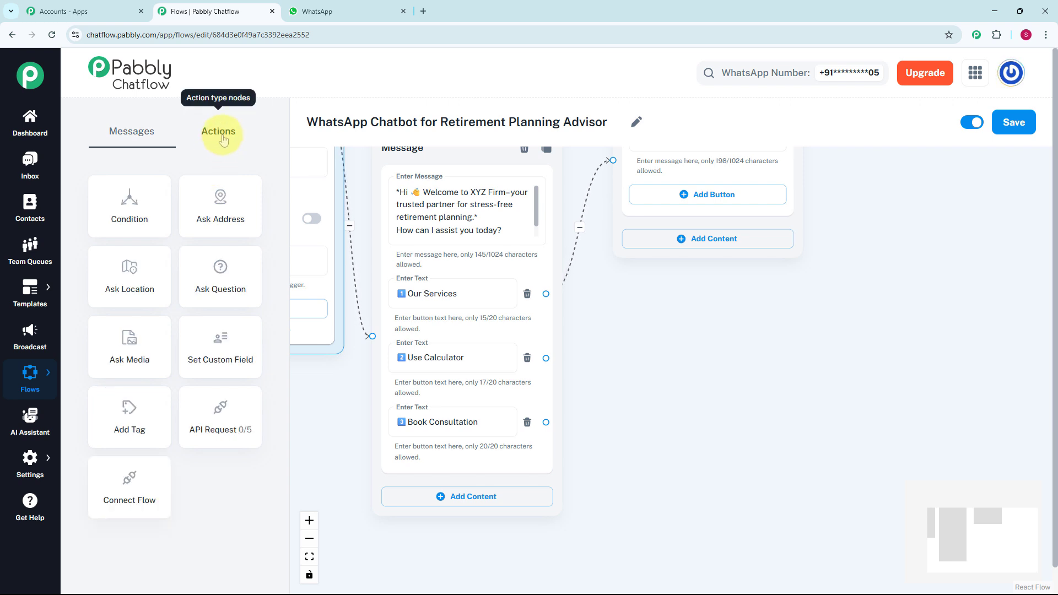
left_click(232, 285)
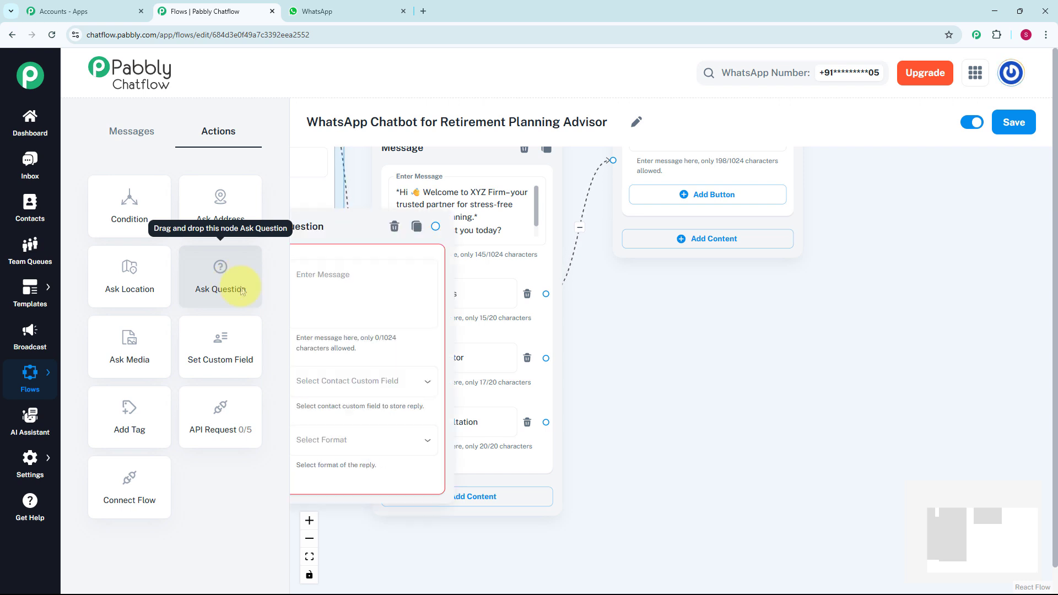
left_click_drag(345, 227, 841, 333)
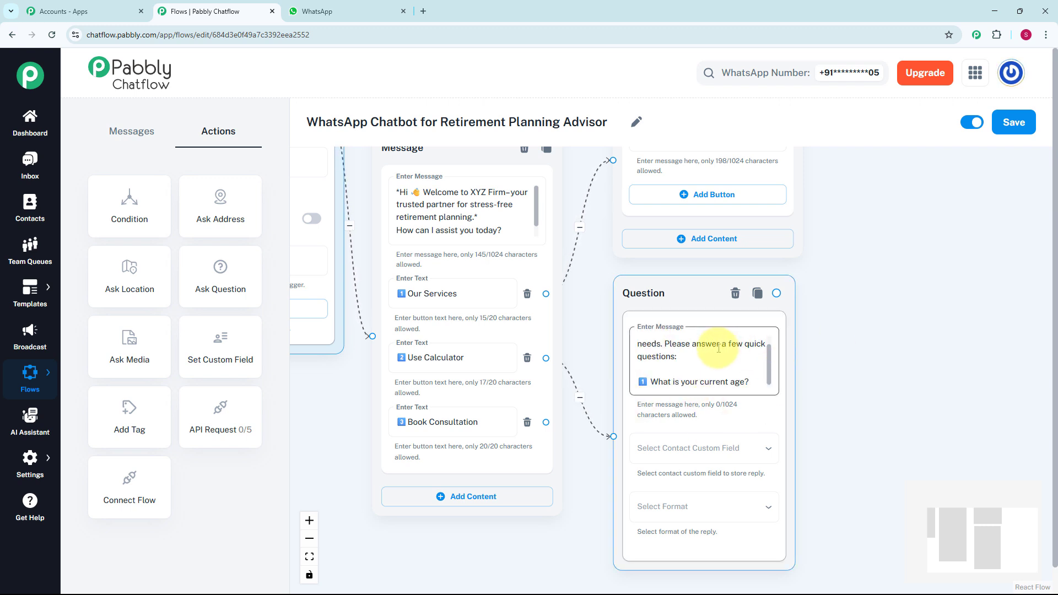
- Check where contact custom fields are managed, and store the current age reply in the Age field with format Any
left_click(669, 458)
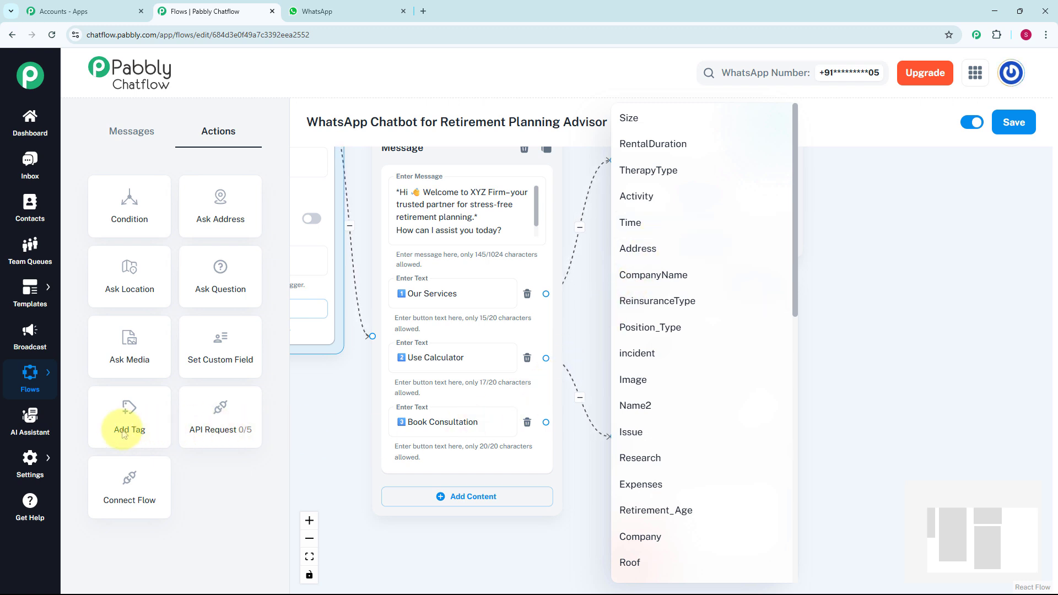
left_click(32, 462)
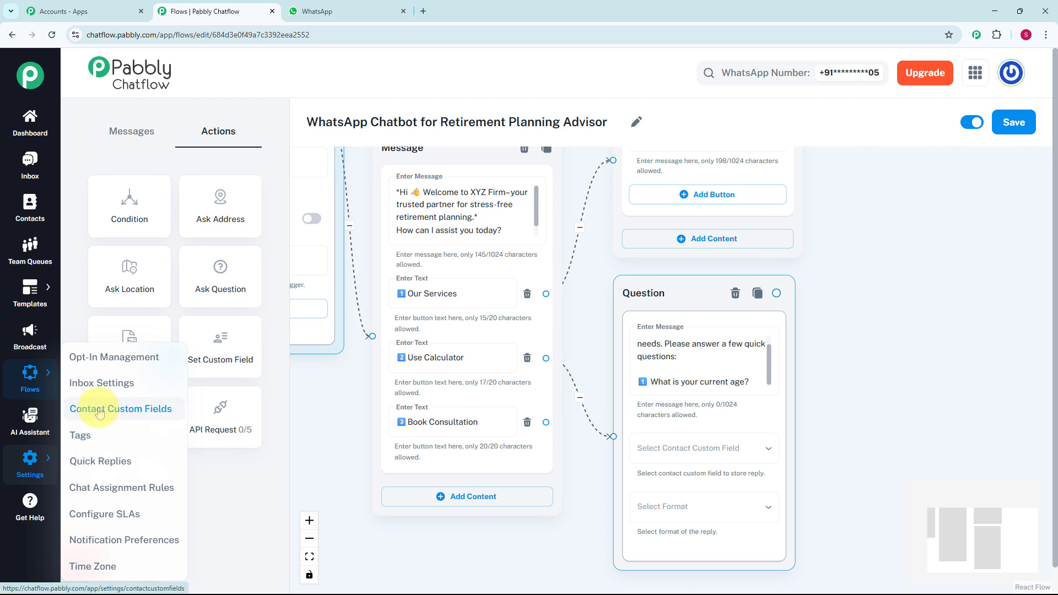
left_click(642, 444)
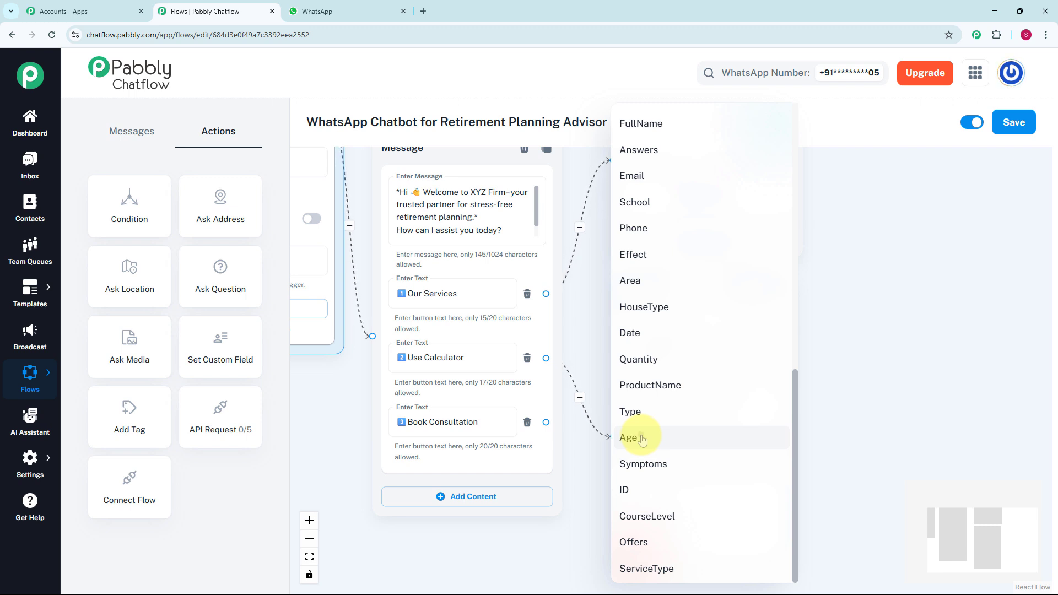
left_click(642, 439)
left_click(719, 517)
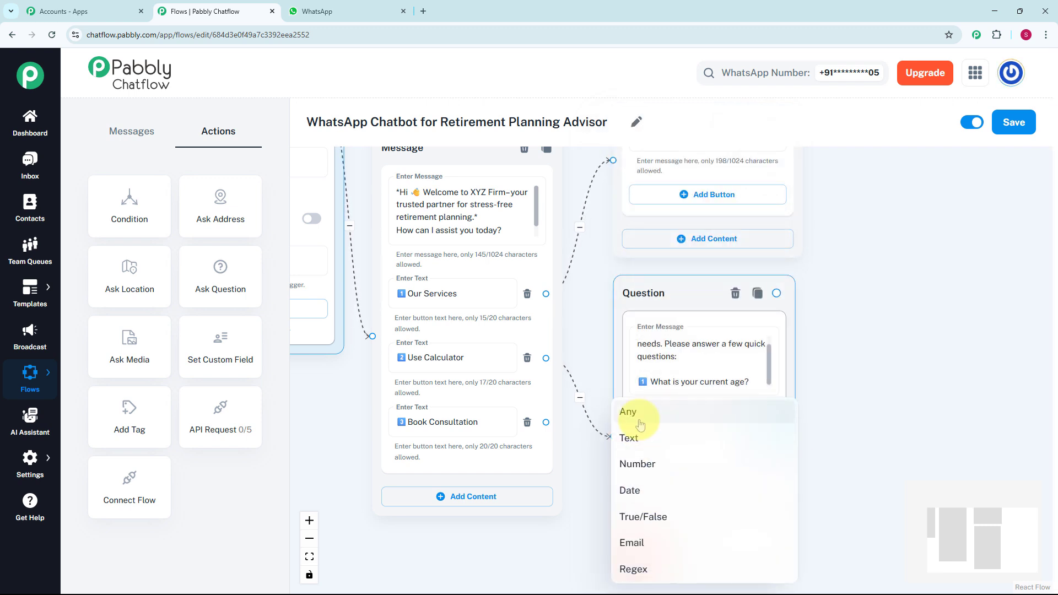
left_click(666, 414)
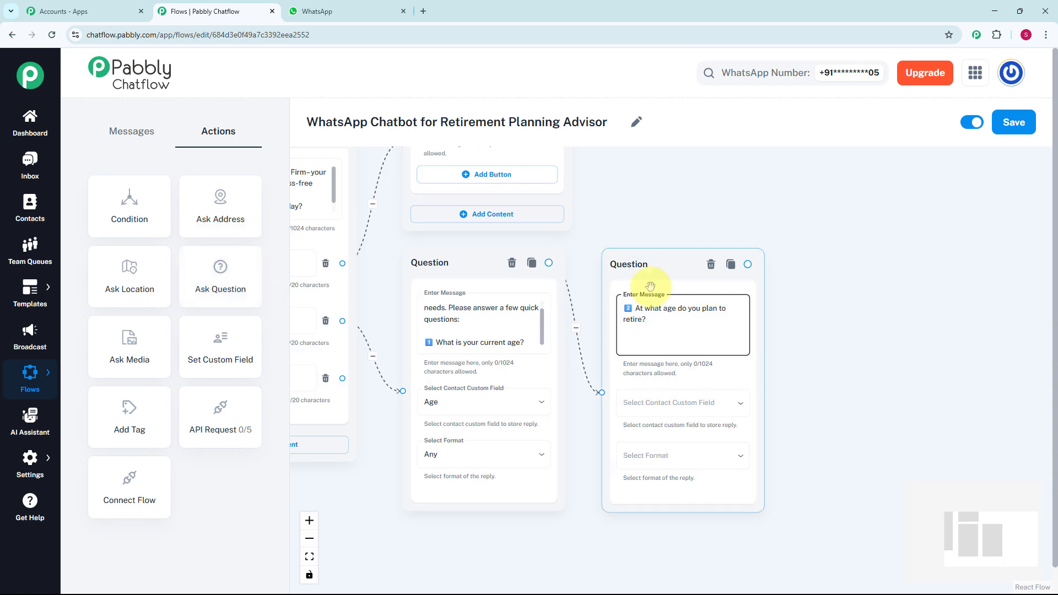
- Make the second question "2️⃣ At what age do you plan to retire?" and store its reply in Retirement_Age with format Any
left_click(693, 328)
scroll(693, 329, "up", 1)
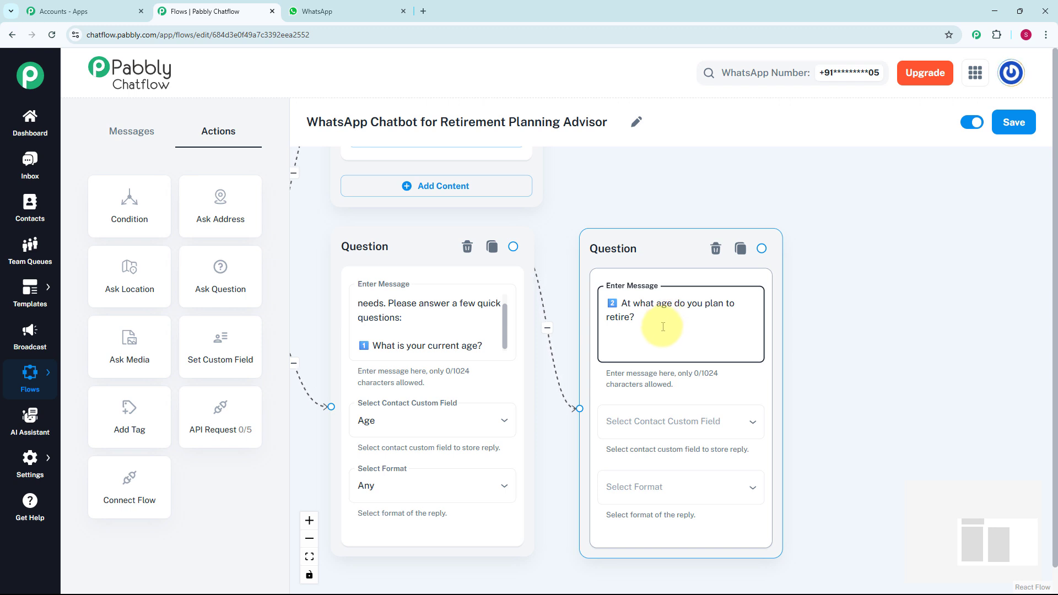
left_click(667, 421)
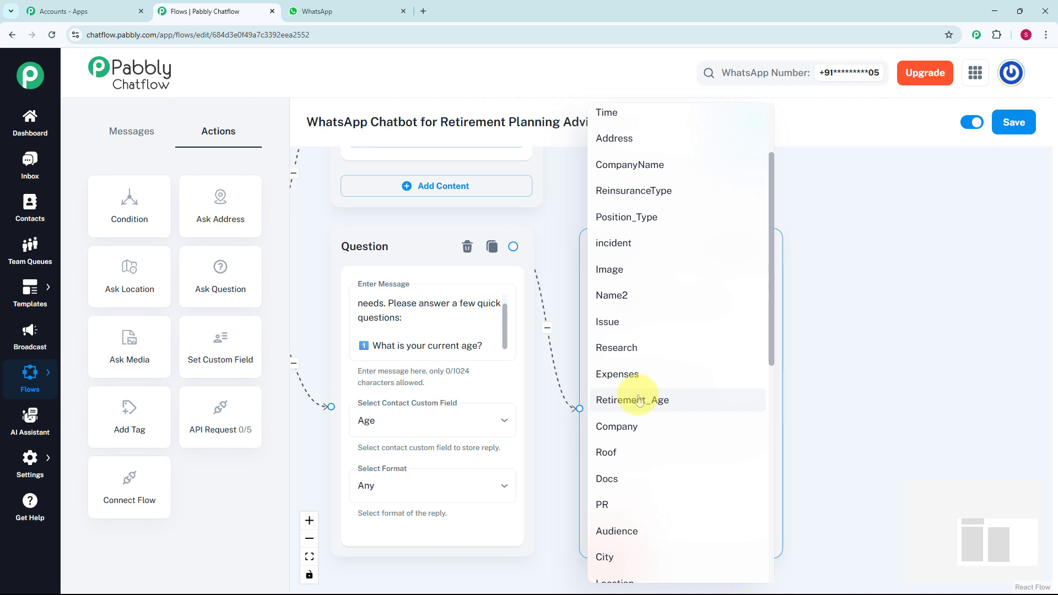
left_click(639, 400)
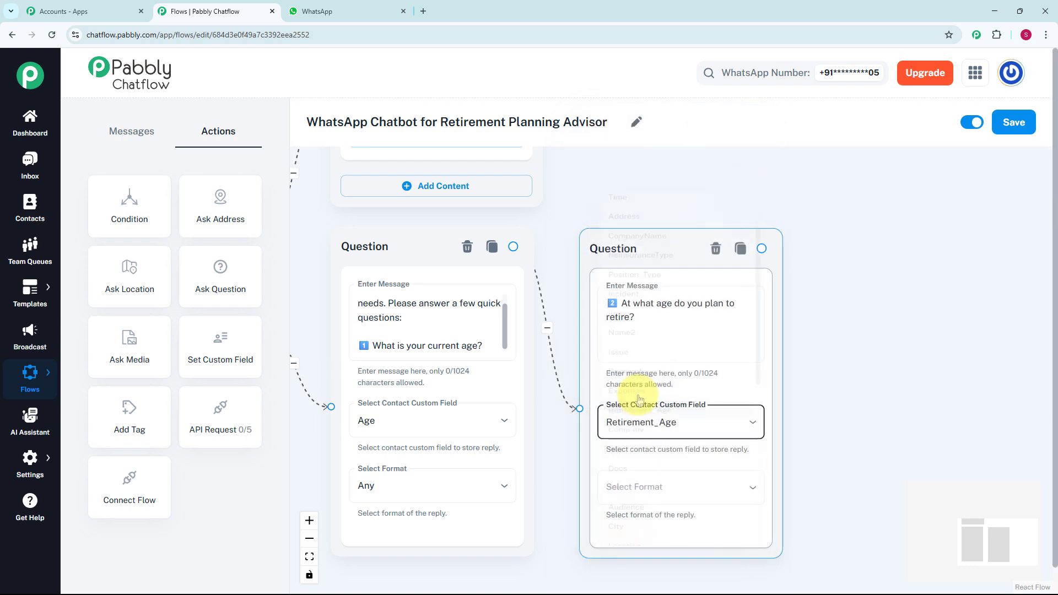
left_click(652, 488)
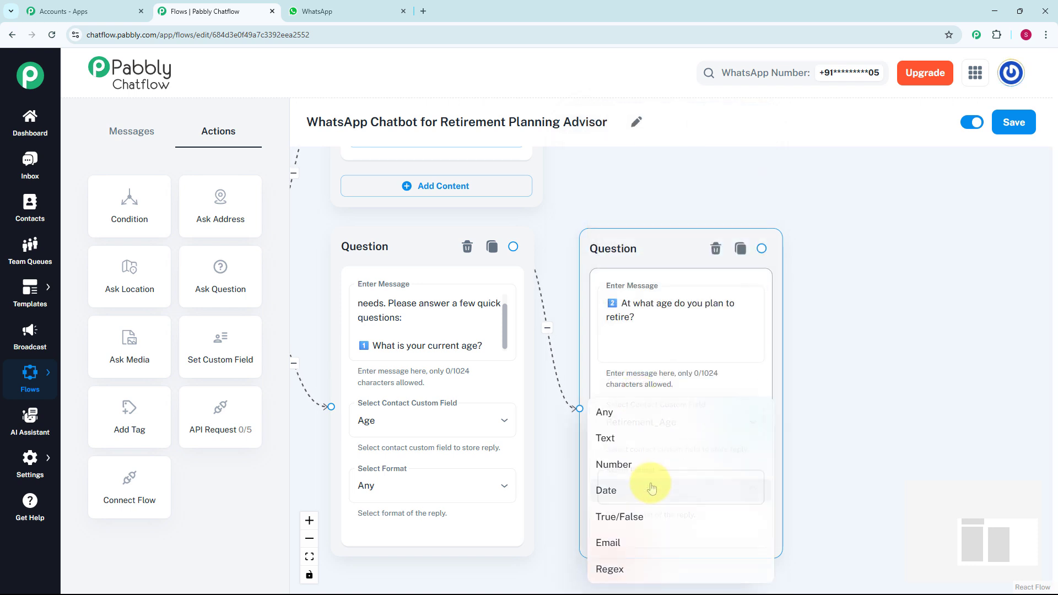
left_click(606, 412)
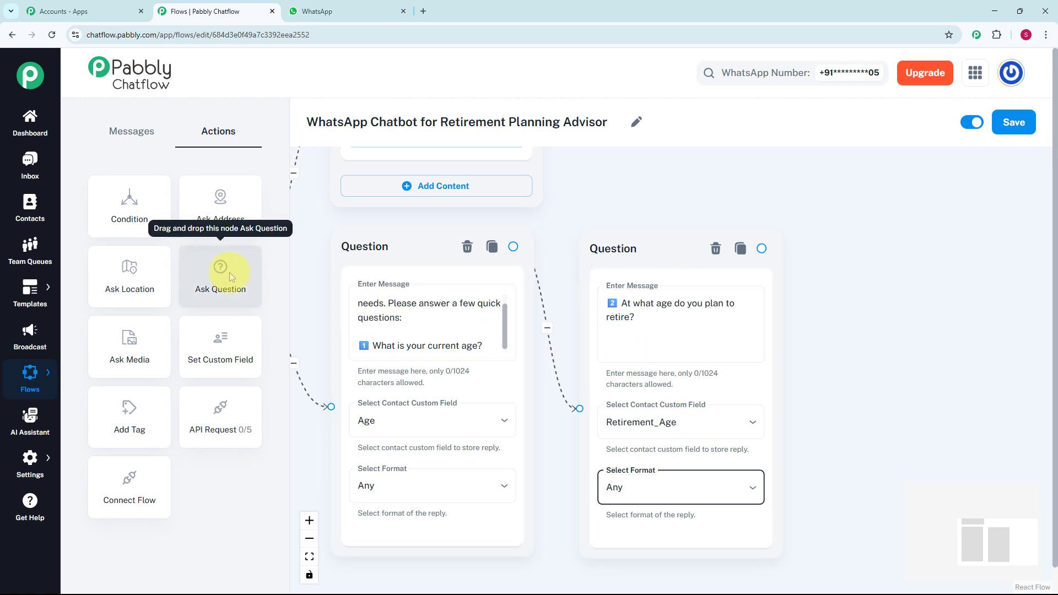
- Connect a third question after the retirement age question, asking "3️⃣ What is your monthly expense today (₹)?"
left_click_drag(229, 273, 331, 278)
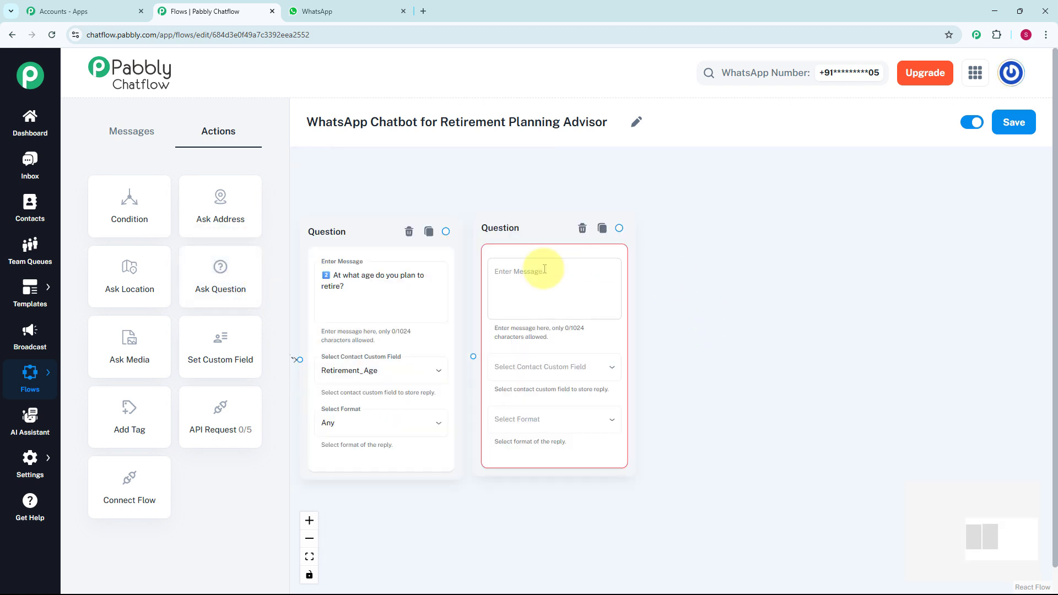
left_click_drag(446, 232, 472, 353)
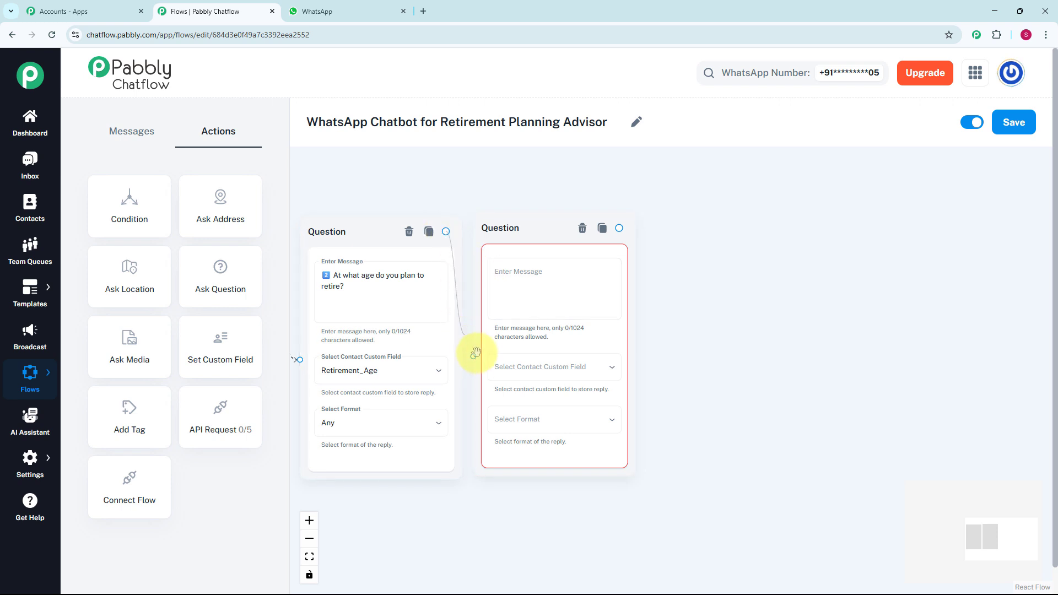
type("What is your monthly expected salary (₹)?")
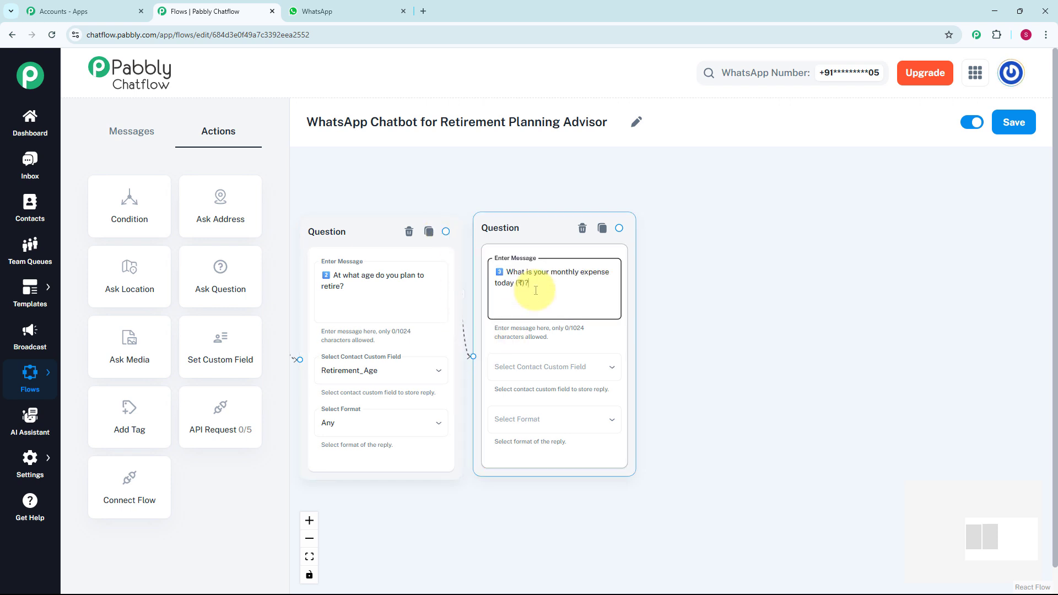
- Store the monthly expense reply in the Expenses field with format Any
left_click(579, 367)
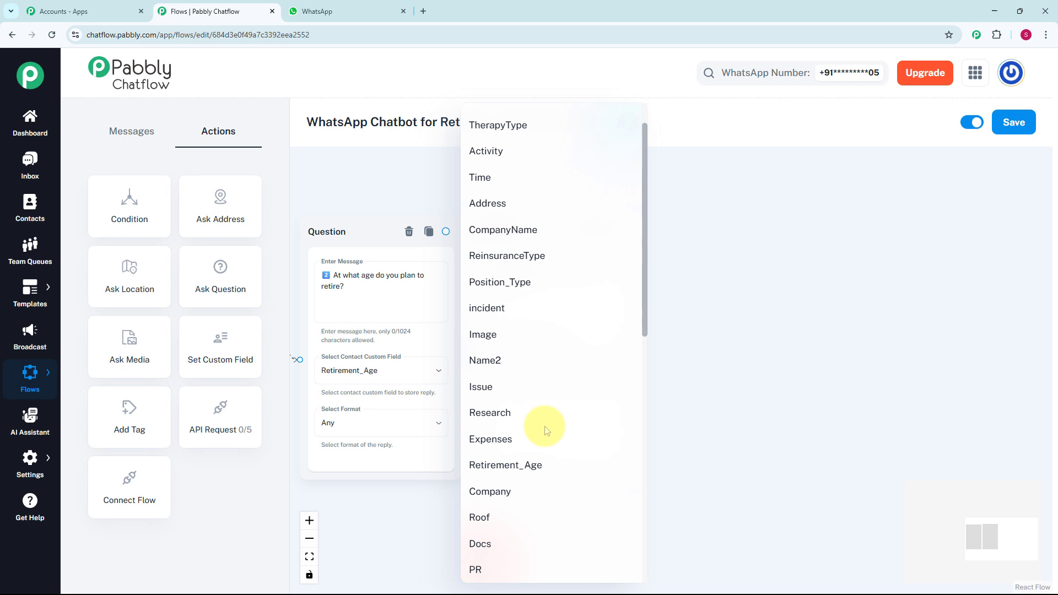
left_click(523, 451)
left_click(532, 425)
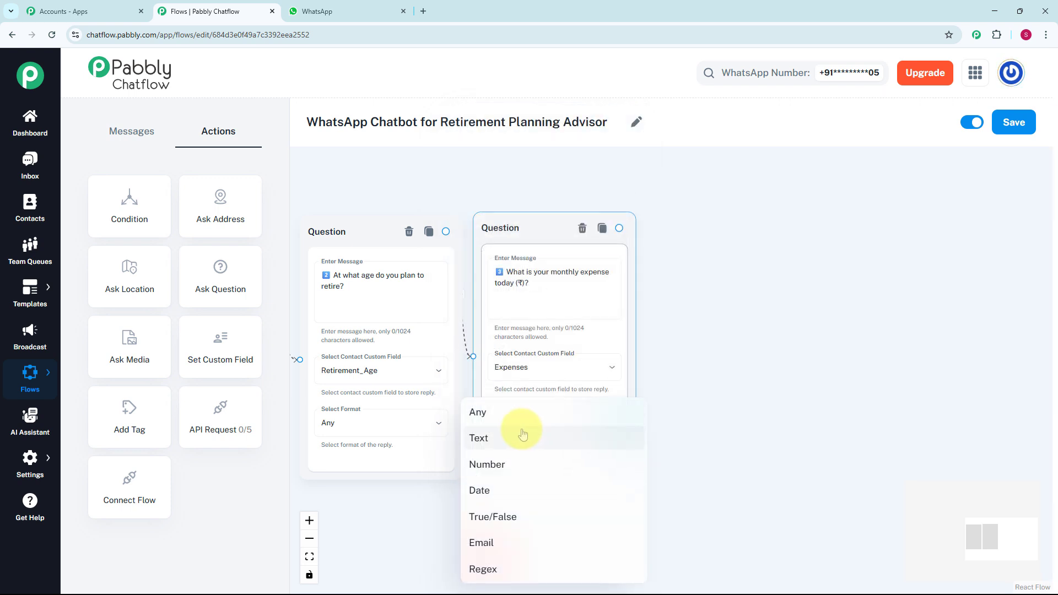
left_click(579, 271)
left_click(681, 298)
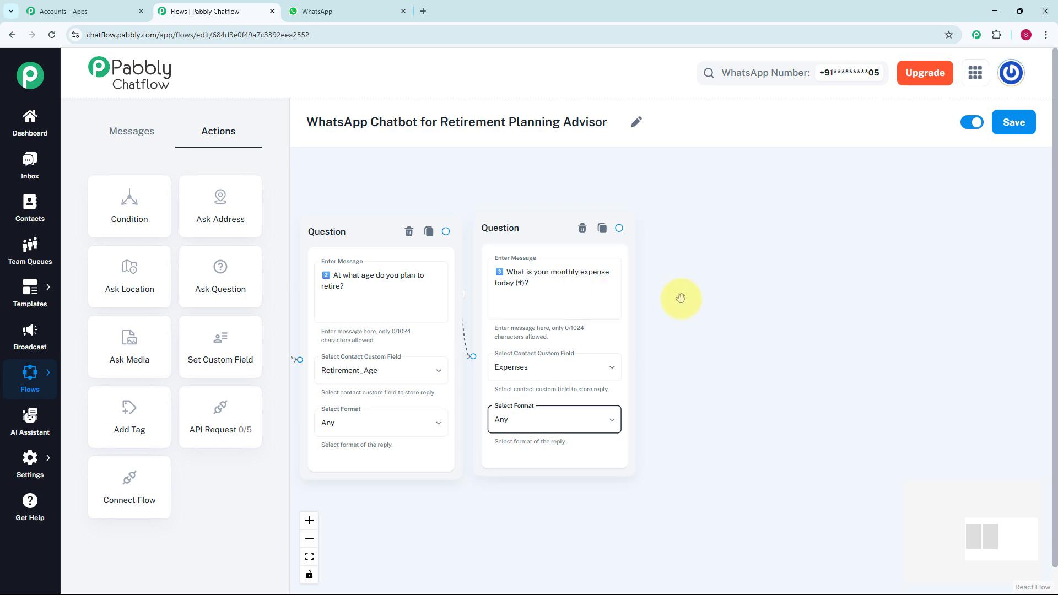
left_click(597, 293)
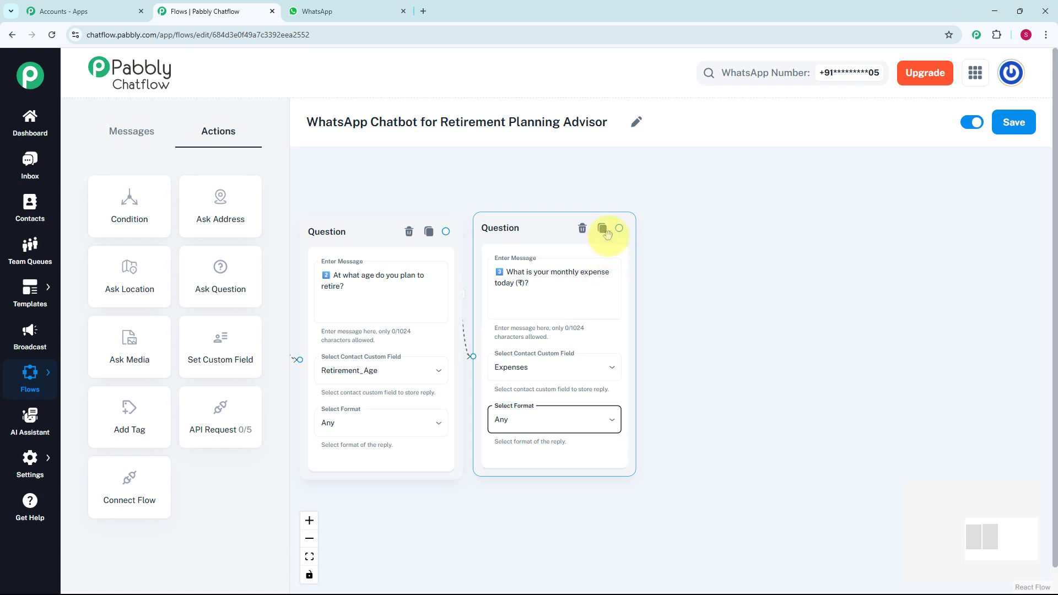
- Connect a Text + Button message to the expense question: "Based on your inputs, you'll need approximately ₹ X,XX,XXX to retire comfortably by age XX."
left_click_drag(620, 228, 674, 269)
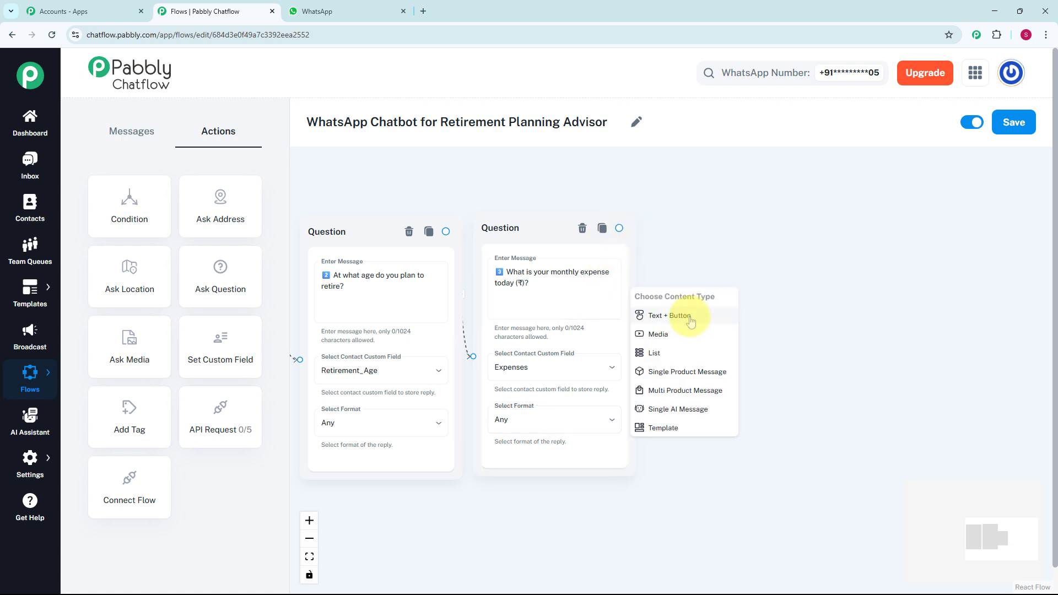
left_click(673, 322)
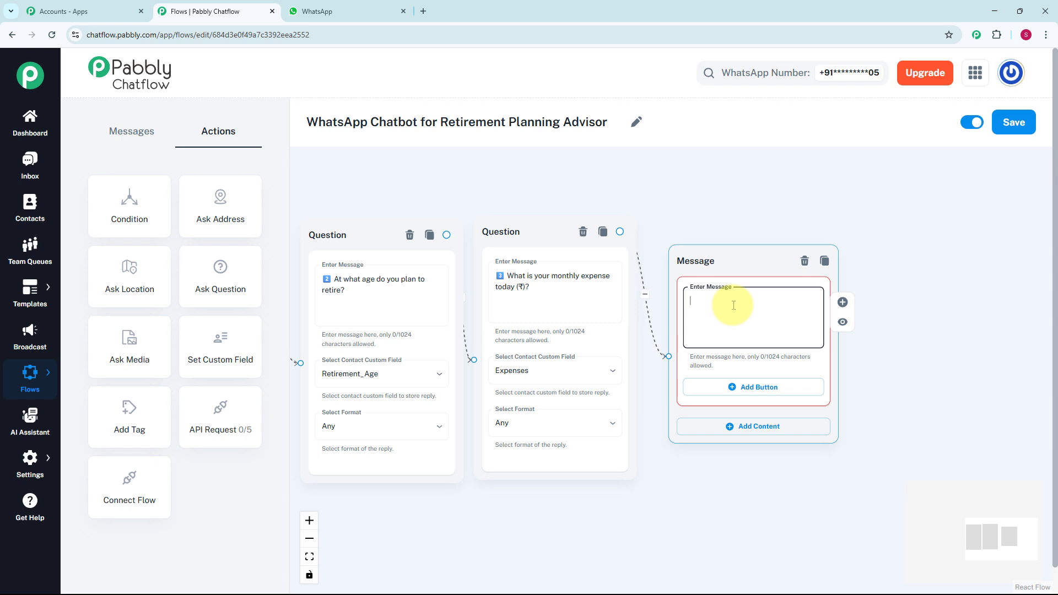
left_click(733, 305)
type("Based on your inputs, you’ll need approximately ₹ X,XX,XXX to retire comfortably by age XX.")
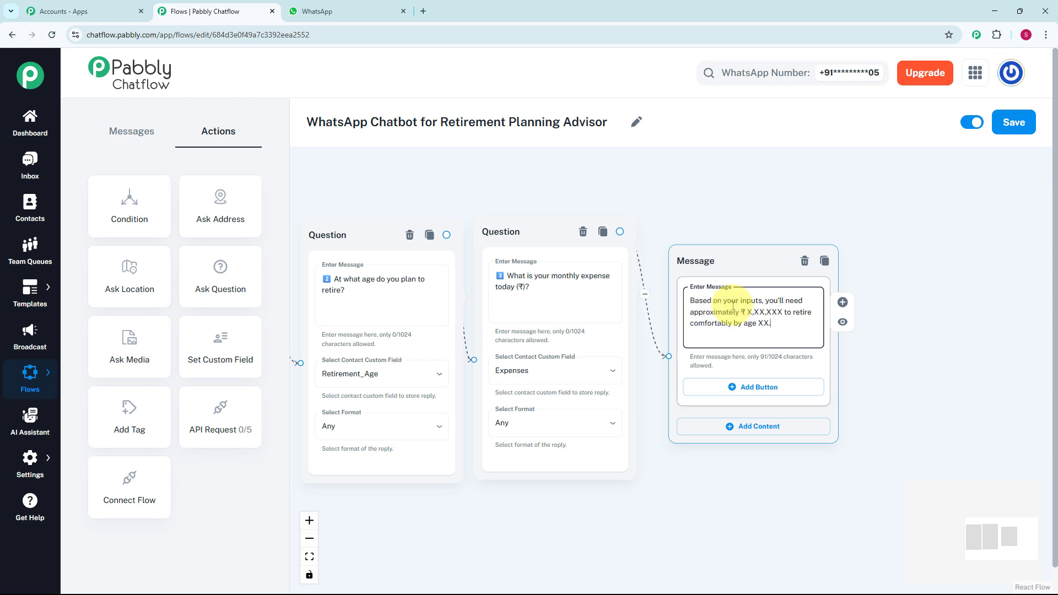
- Connect an Ask Question block to 3️⃣Book Consultation requesting "👤 Your Full Name", and store the reply in FullName with format Any
scroll(721, 199, "down", 3)
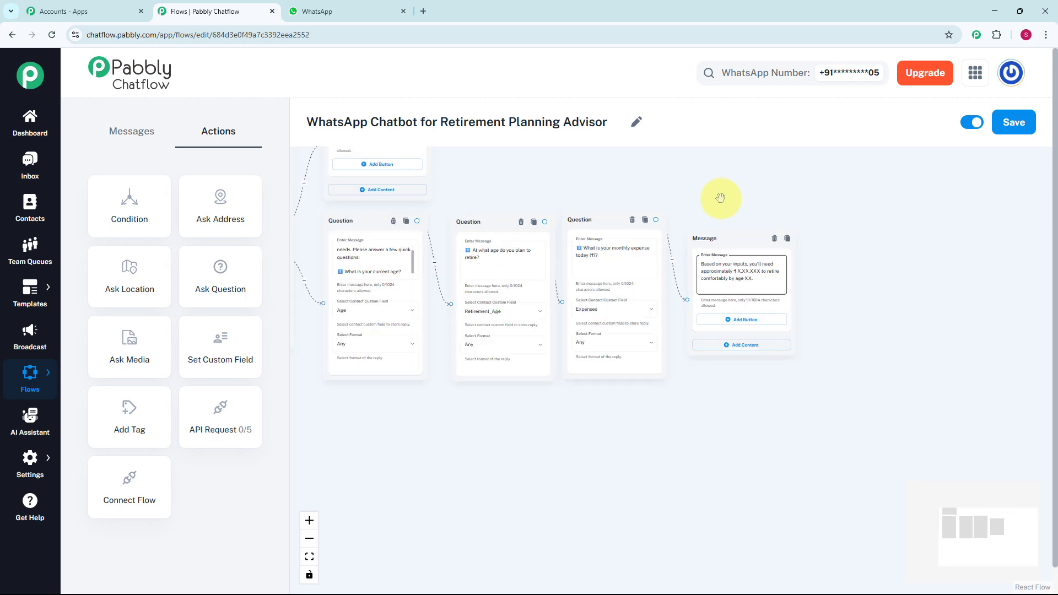
left_click_drag(645, 436, 783, 398)
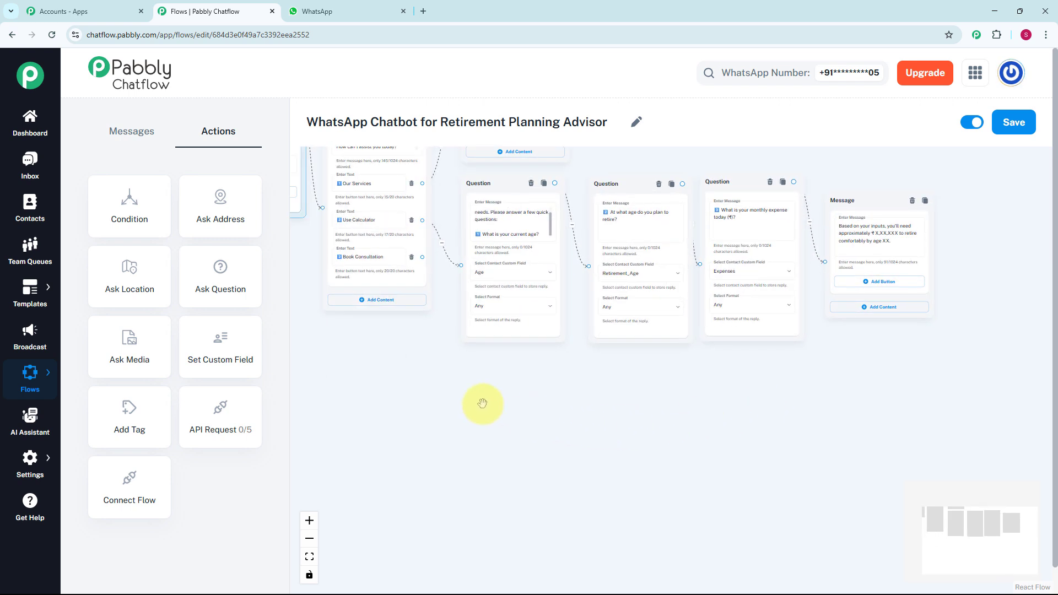
scroll(435, 200, "up", 2)
left_click(376, 270)
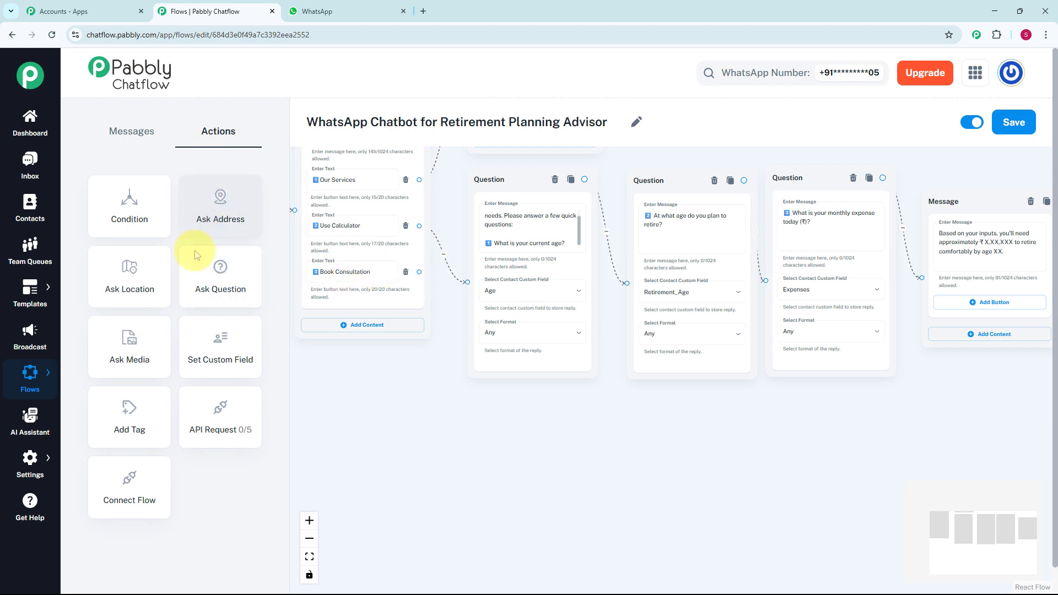
left_click(205, 284)
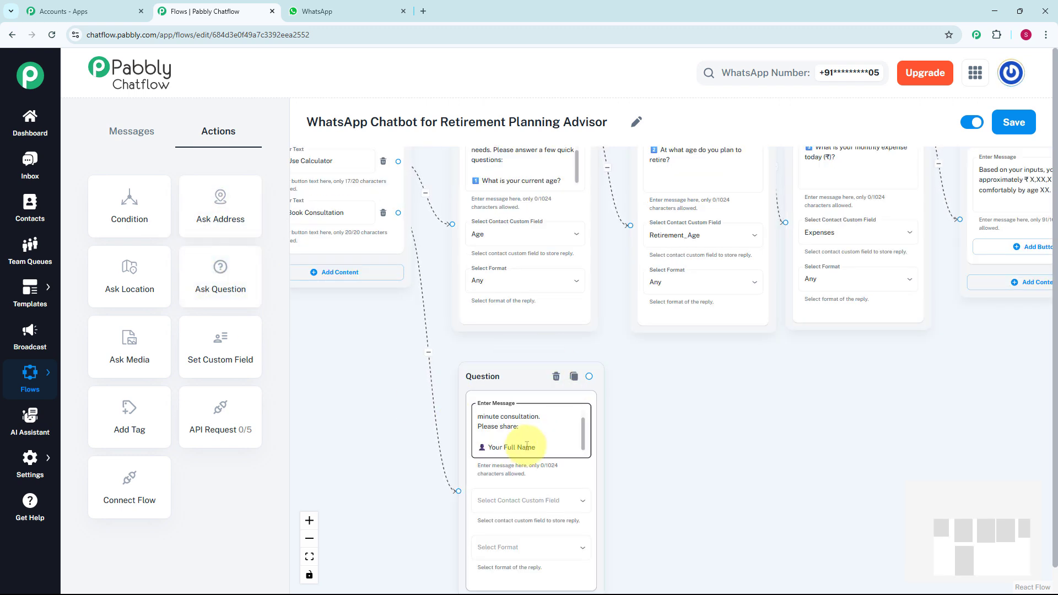
left_click(458, 363)
scroll(421, 480, "up", 3)
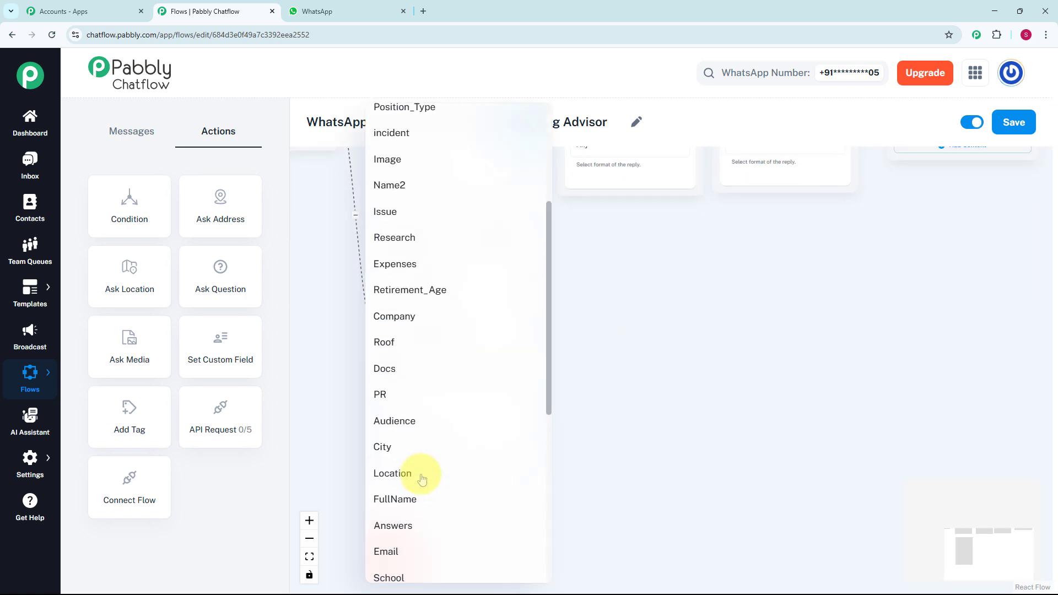
left_click(413, 502)
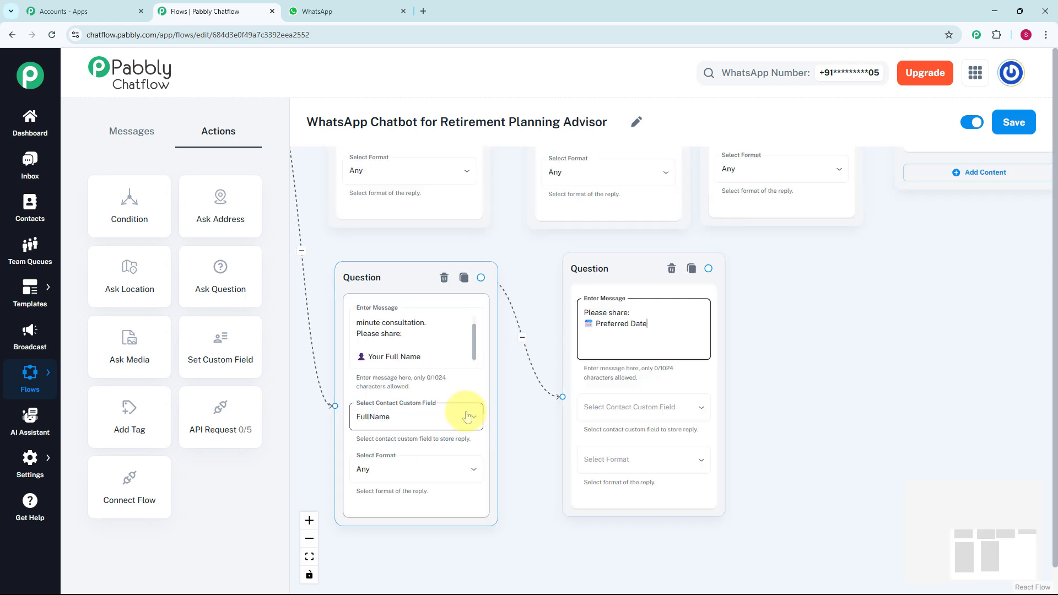
- Store the preferred date question's reply in the Date contact custom field with format Date
left_click(621, 342)
left_click(629, 416)
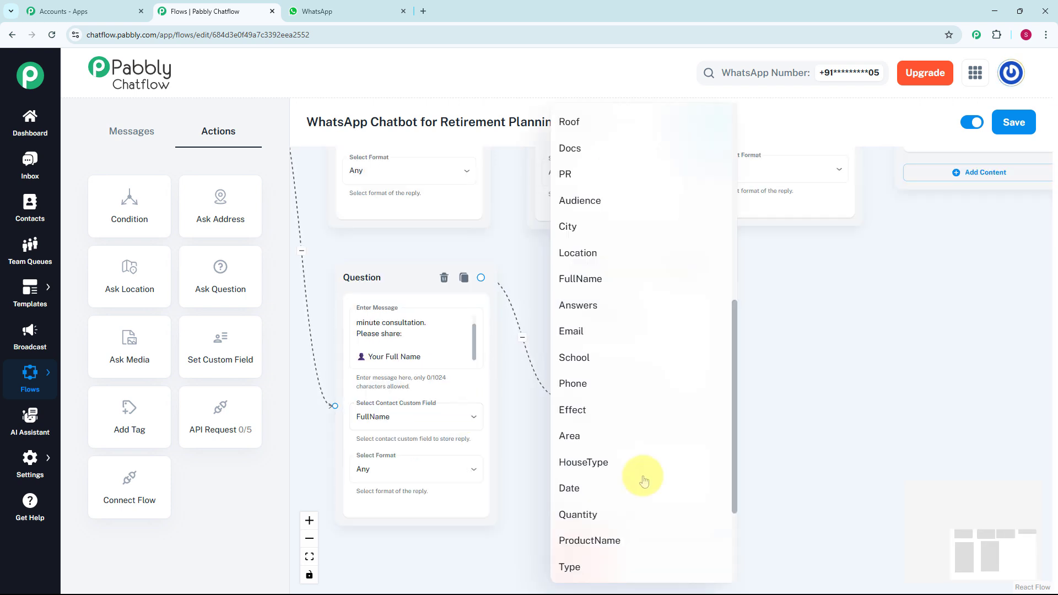
left_click(602, 497)
left_click(610, 462)
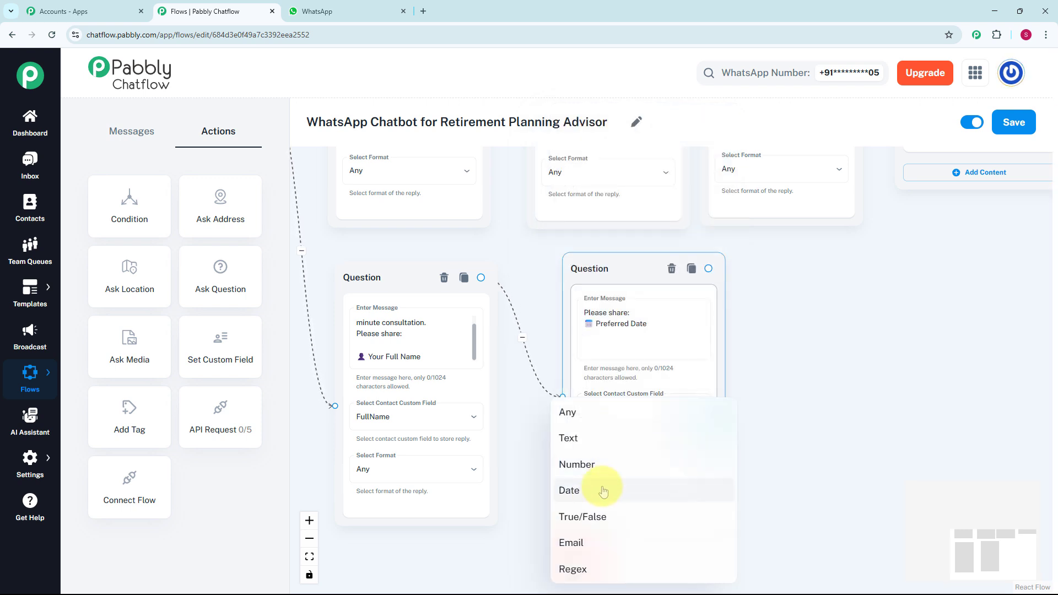
left_click(639, 423)
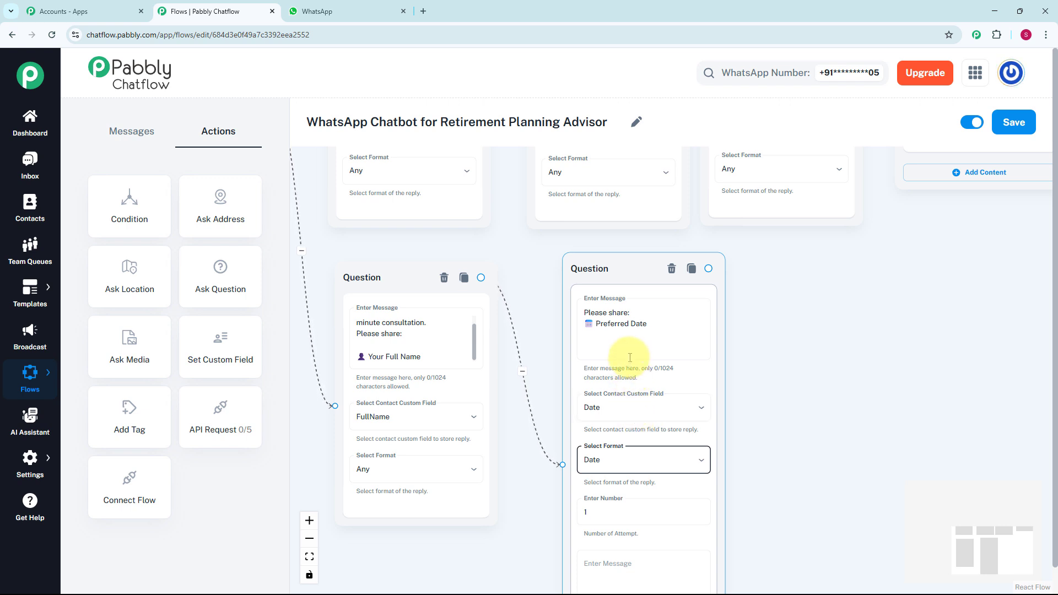
- Connect a Text + Button message to the date question: "✅ Your consultation is confirmed. You'll receive a WhatsApp reminder before the meeting."
left_click_drag(708, 269, 789, 309)
left_click(789, 342)
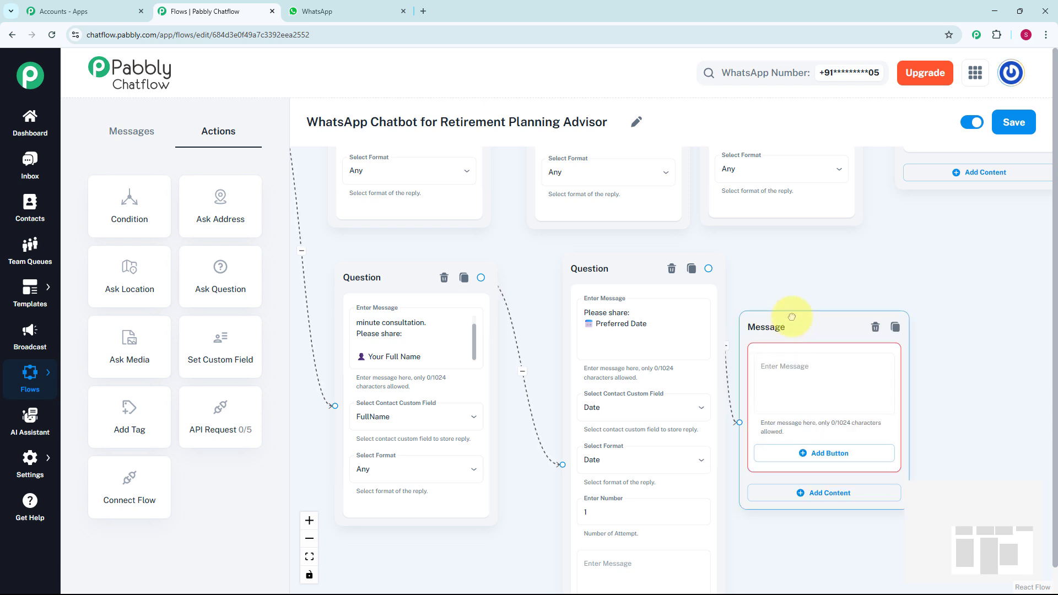
left_click(779, 366)
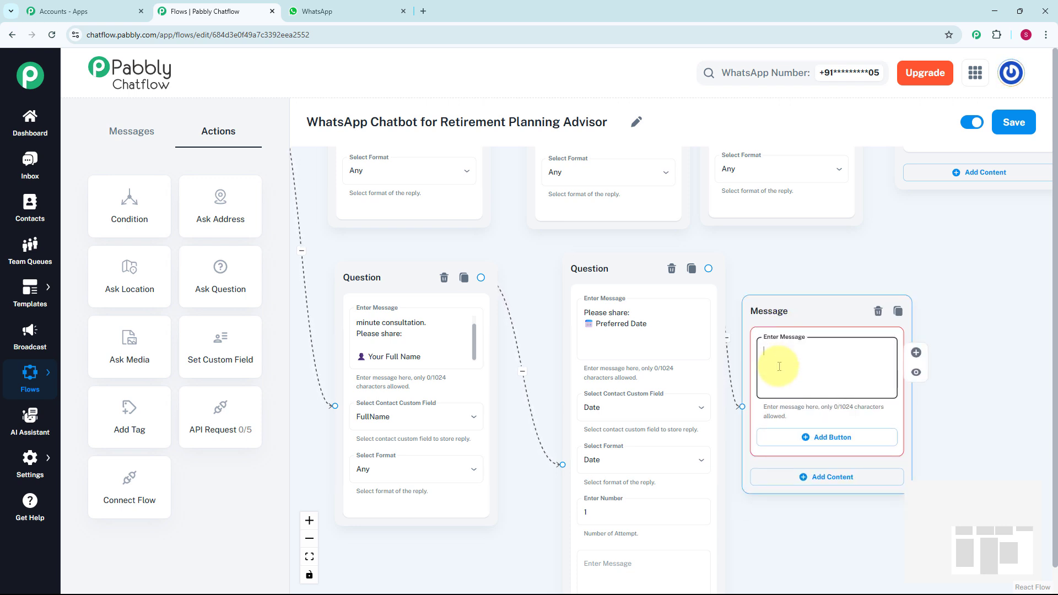
type("✅ Your consultation is confirmed. You'll receive a WhatsApp reminder before the meeting.")
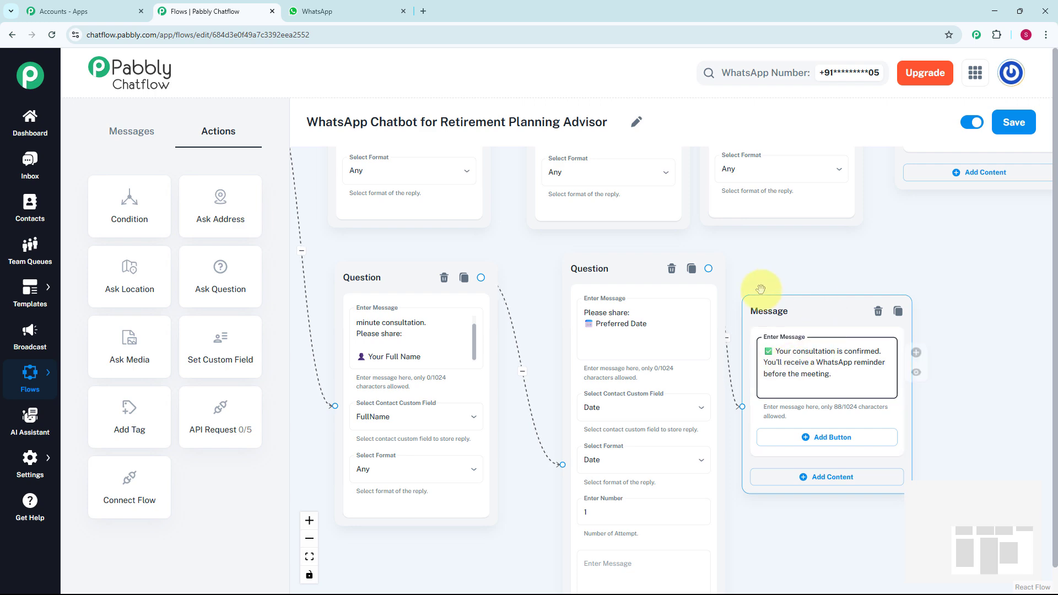
left_click(809, 255)
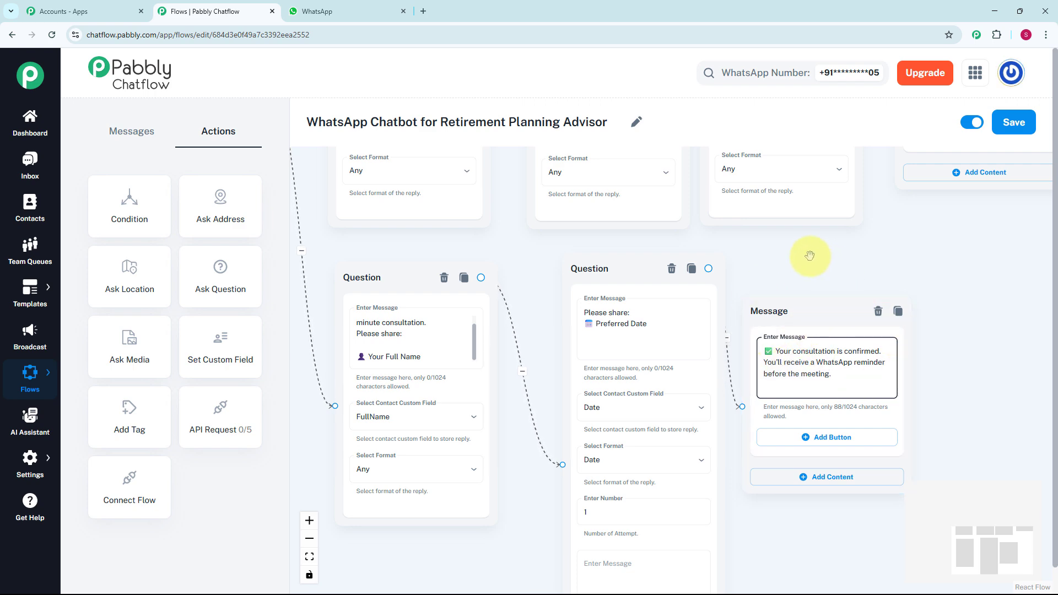
- Check the layout of the complete retirement planning flow and save it
scroll(810, 256, "down", 4)
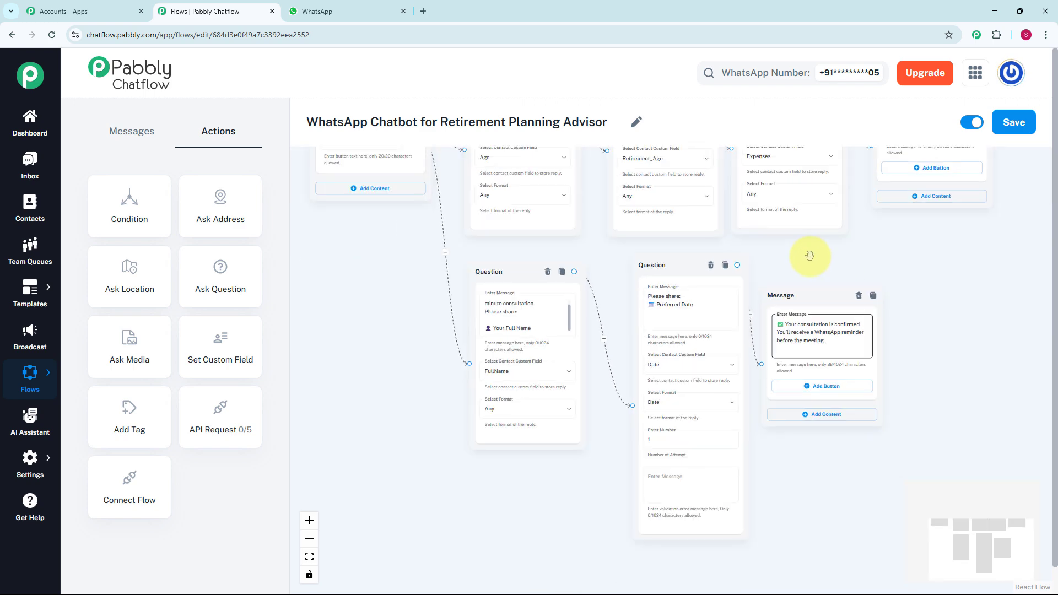
left_click_drag(801, 302, 812, 408)
scroll(800, 333, "down", 2)
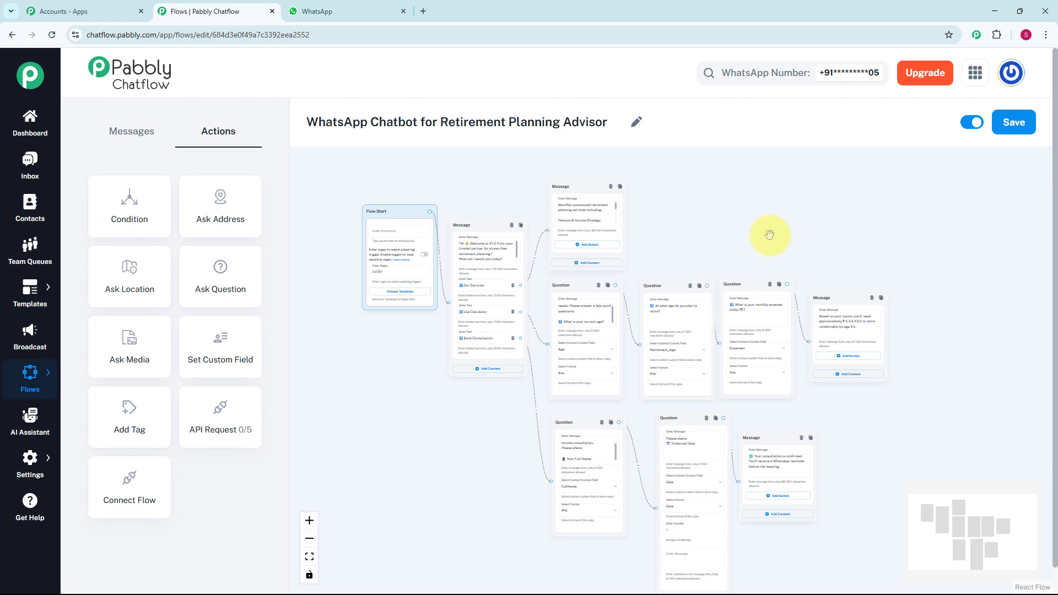
left_click(1021, 128)
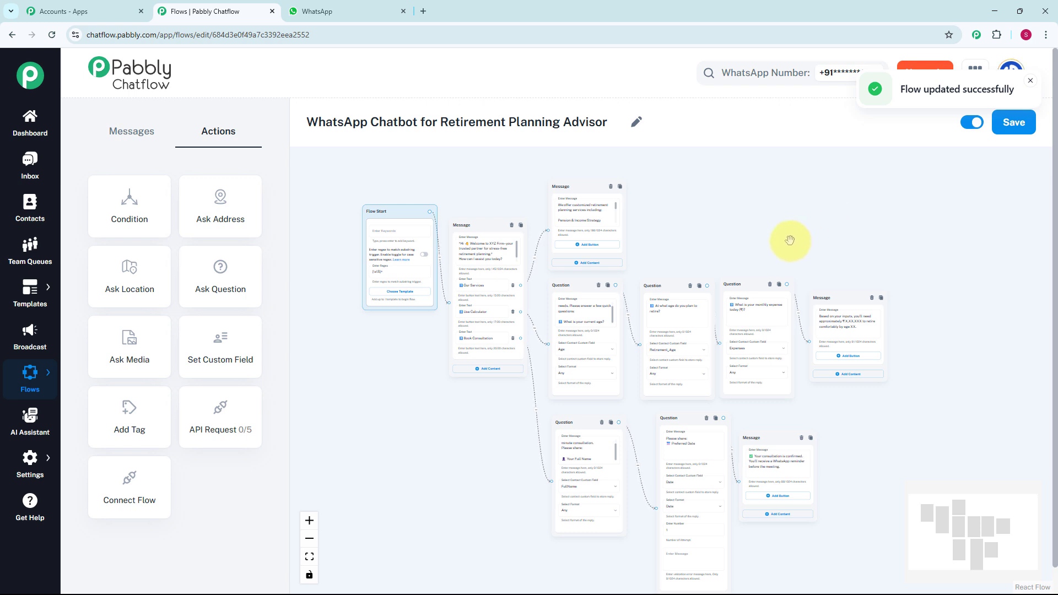
- Open the inbox and review the test chat's welcome menu, services, calculator and consultation booking exchanges
left_click(30, 163)
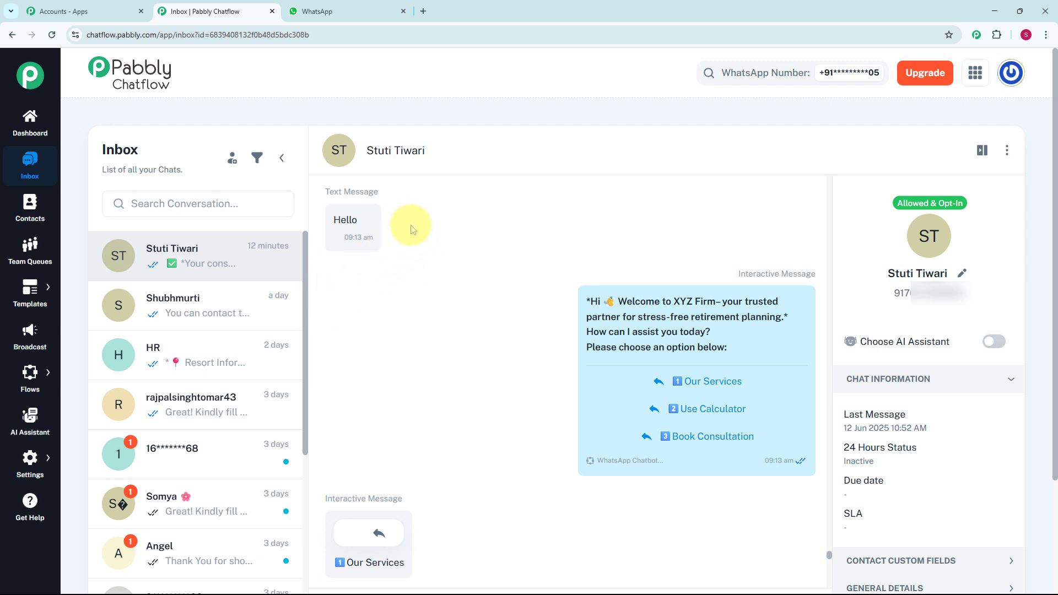
mouse_move(639, 336)
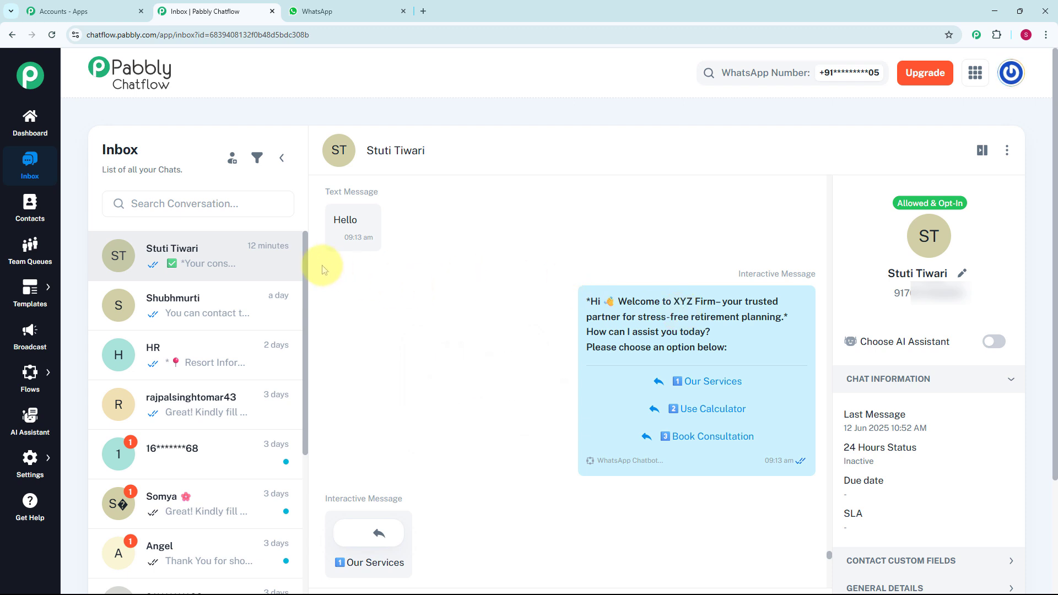
mouse_move(642, 281)
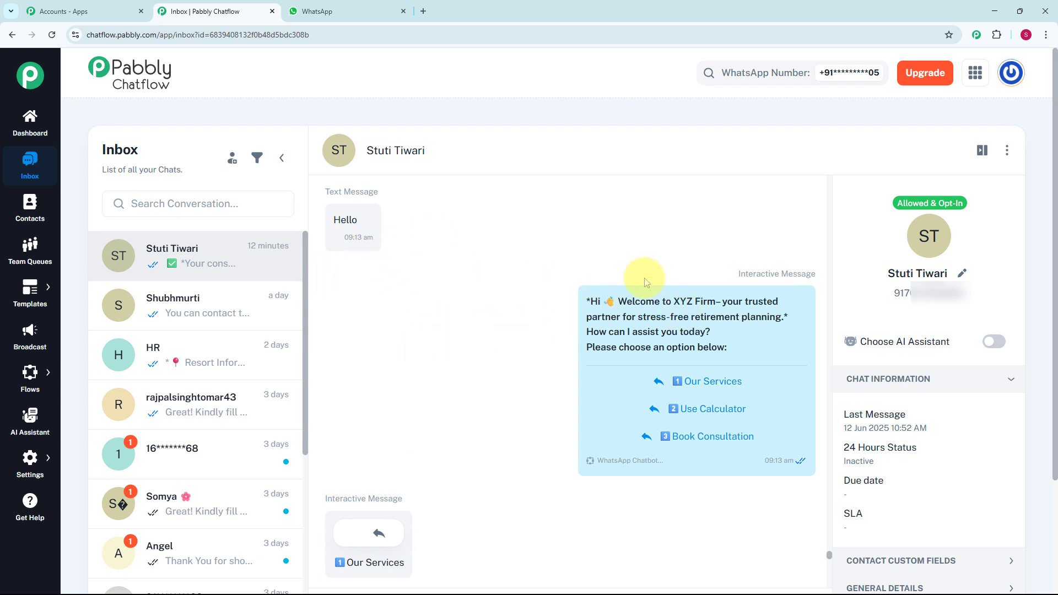
scroll(496, 287, "down", 4)
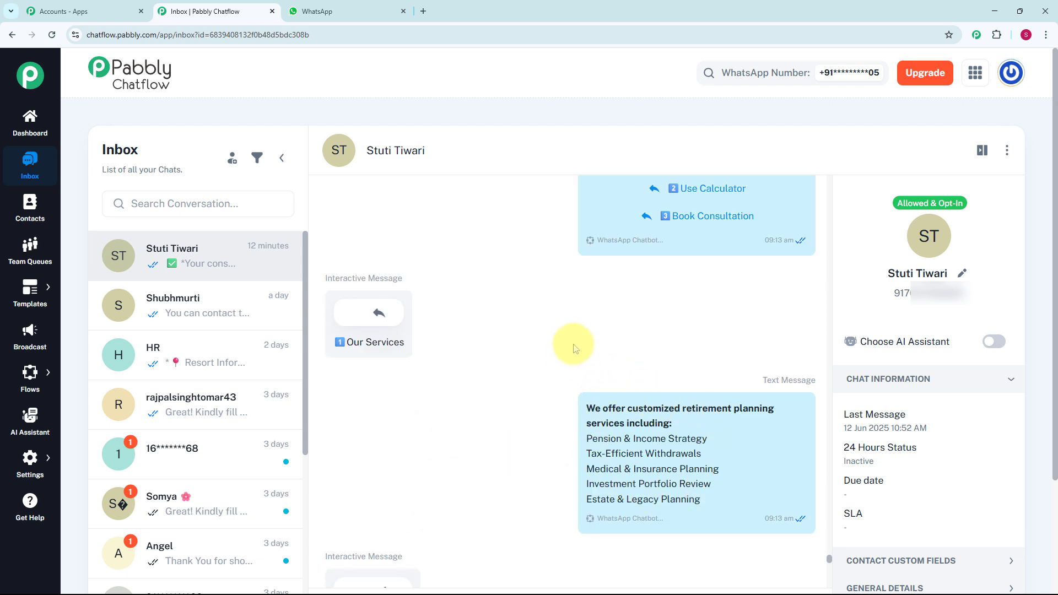
scroll(575, 348, "down", 4)
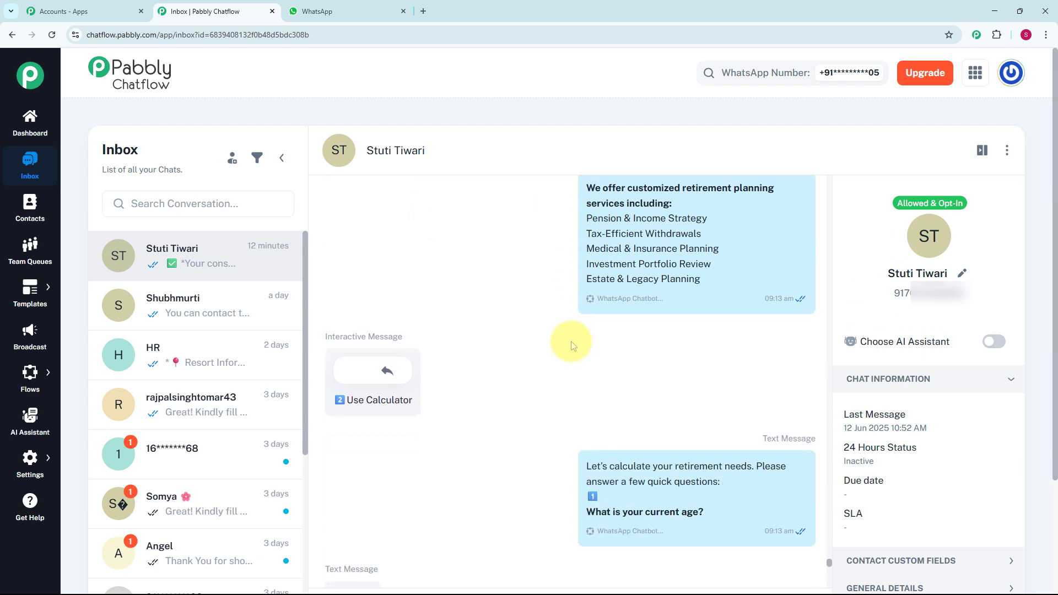
scroll(573, 346, "down", 2)
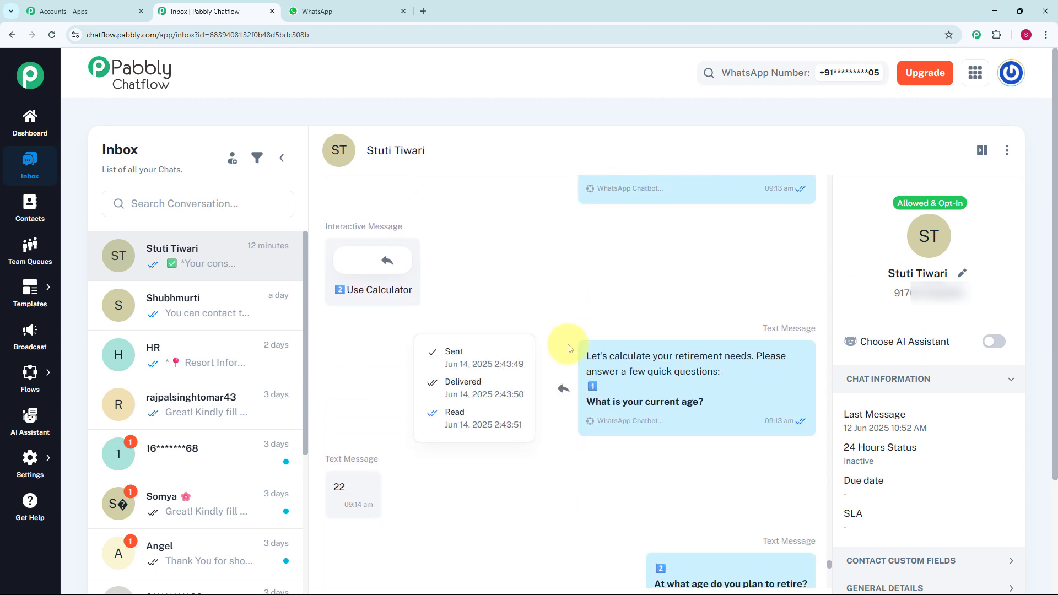
scroll(569, 348, "down", 2)
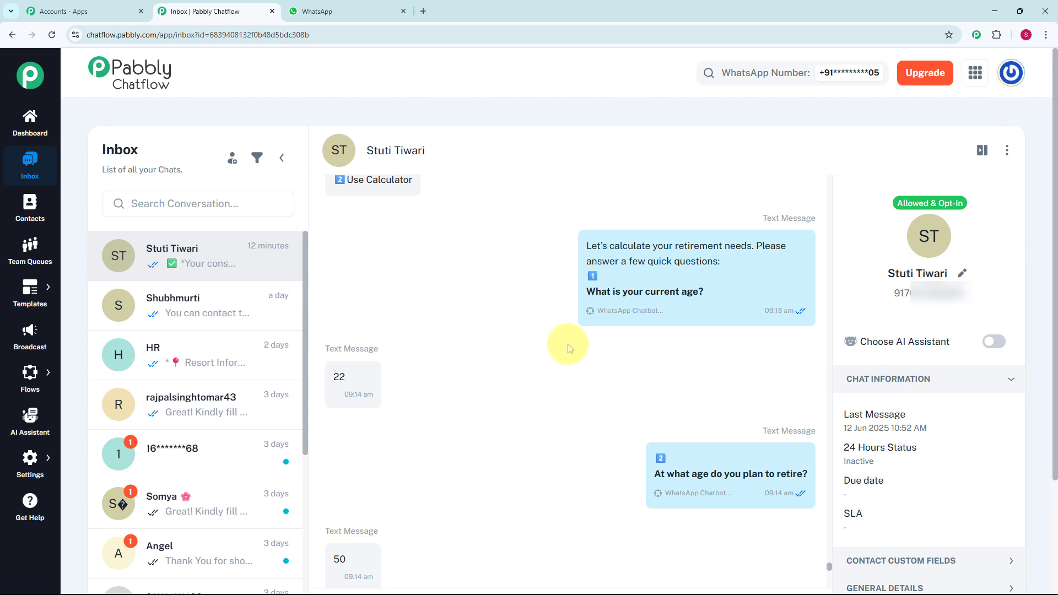
scroll(569, 349, "down", 2)
scroll(569, 349, "down", 6)
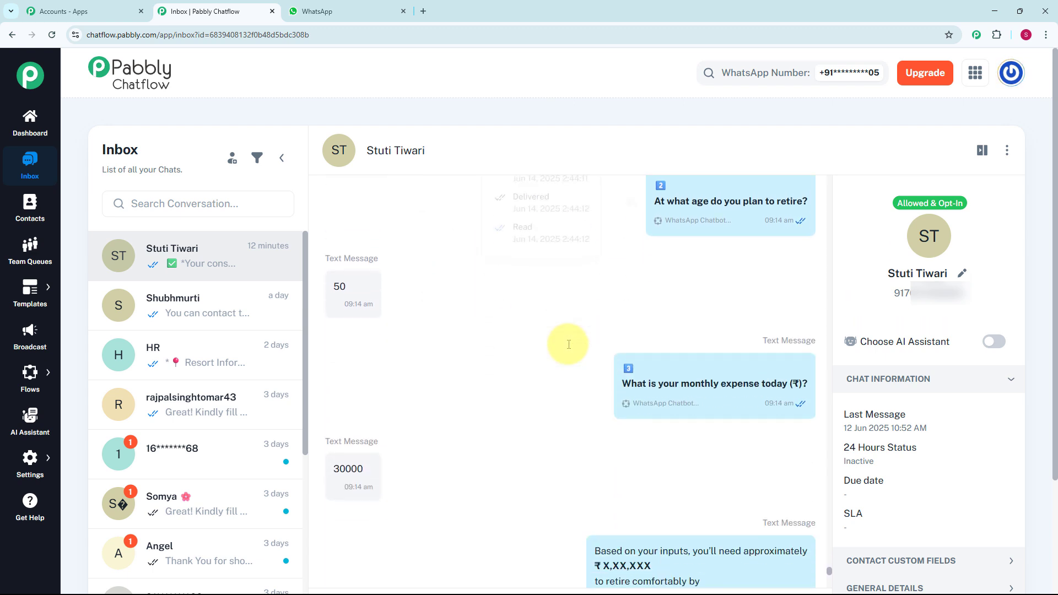
scroll(569, 348, "down", 4)
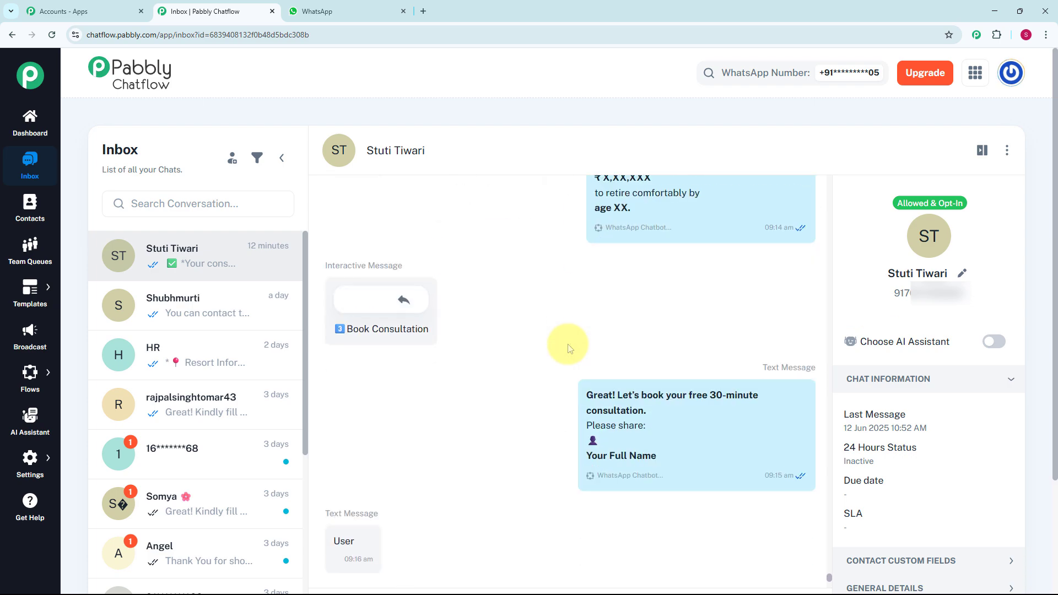